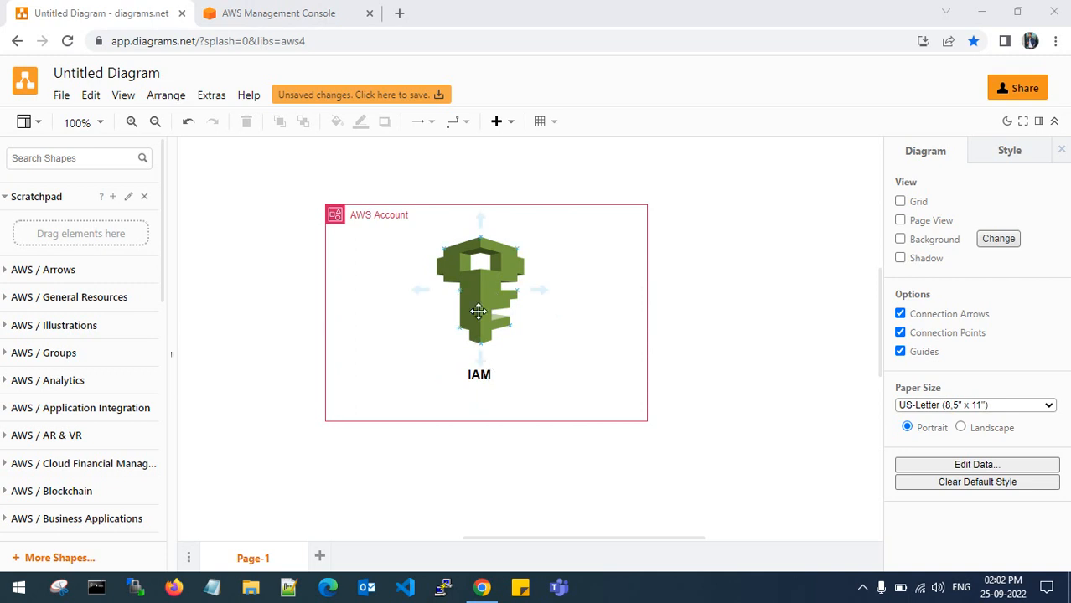
- Switch from the diagrams.net IAM diagram to the AWS Management Console tab
left_click(254, 10)
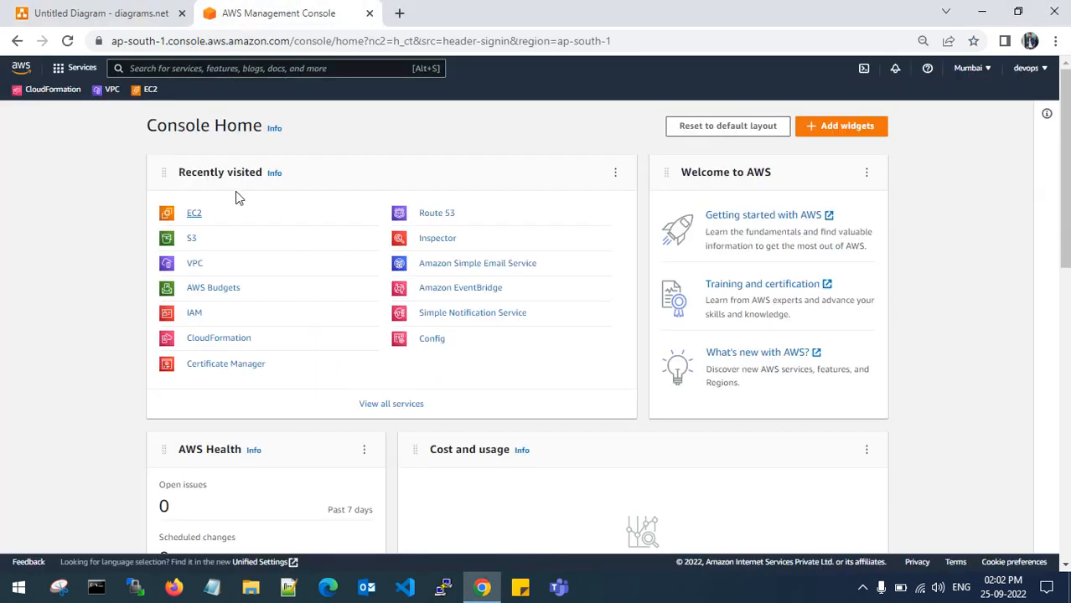
- Open IAM from Recently visited in a new browser tab and switch to it
right_click(210, 315)
left_click(225, 327)
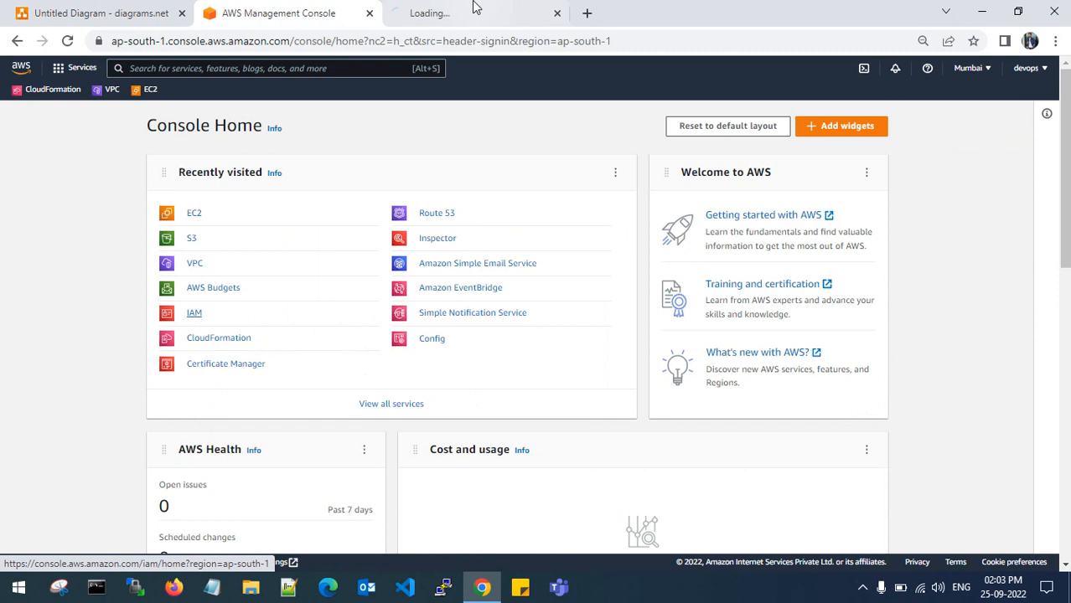
left_click(469, 10)
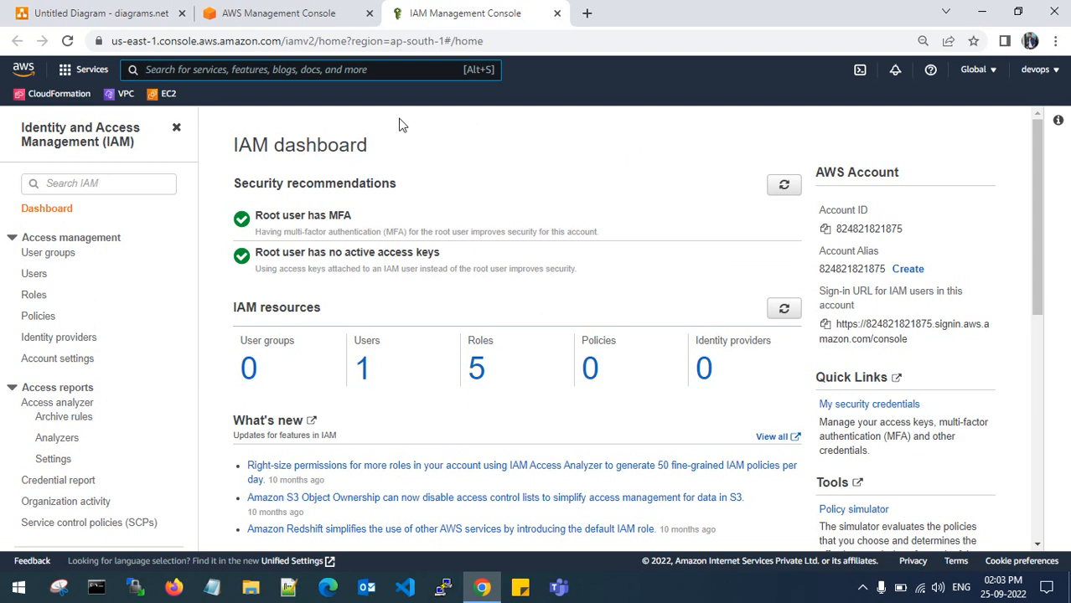
- Copy the AWS account ID shown on the IAM dashboard
left_click(908, 269)
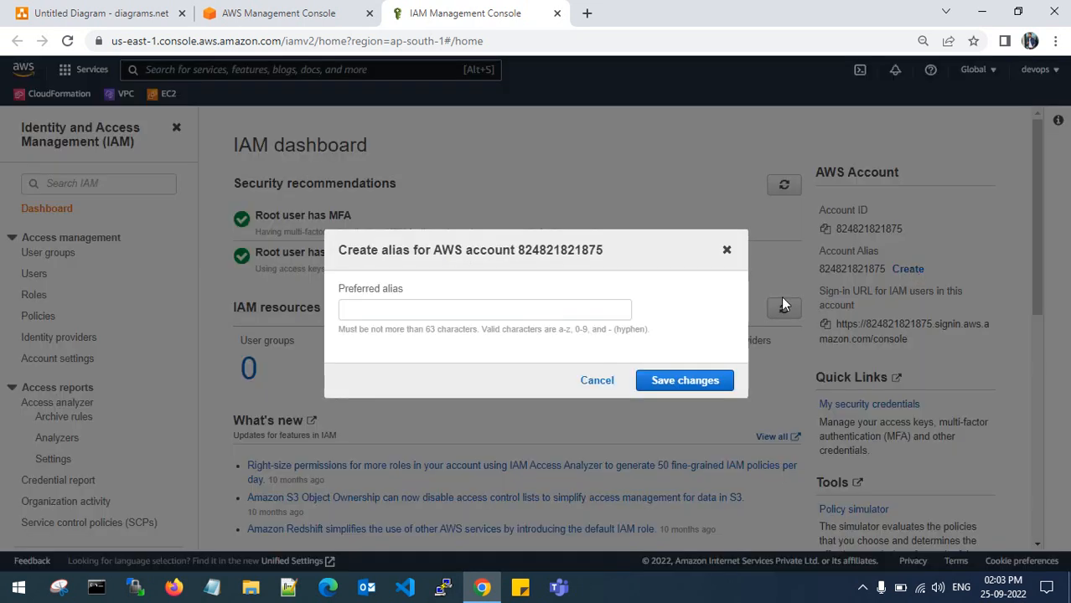
left_click(726, 250)
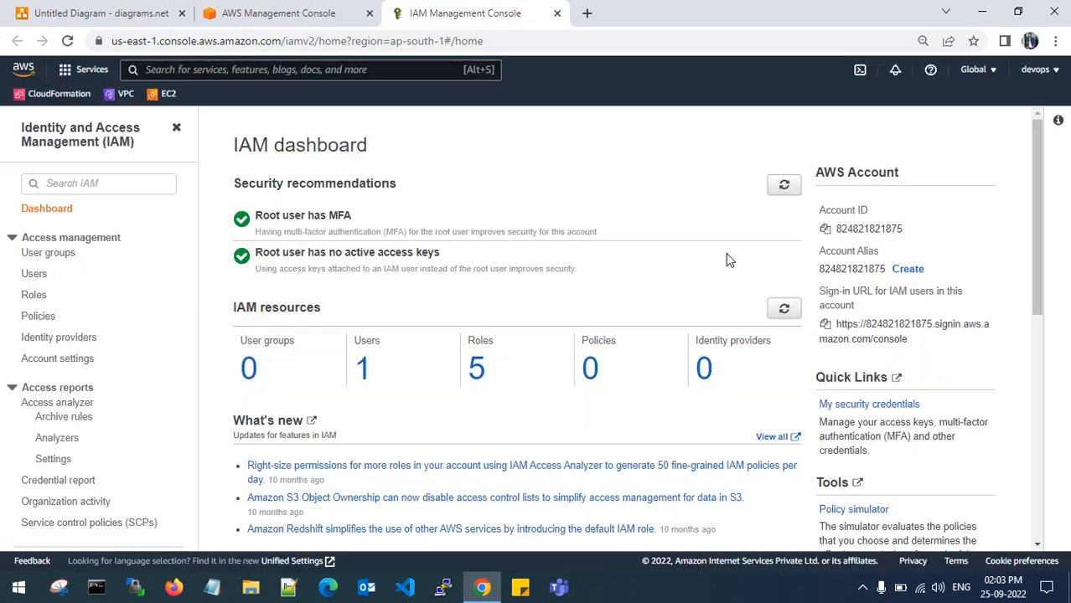
left_click(826, 229)
left_click(856, 228)
- Create the preferred account alias, check the new sign-in URL preview, and save it
left_click(907, 269)
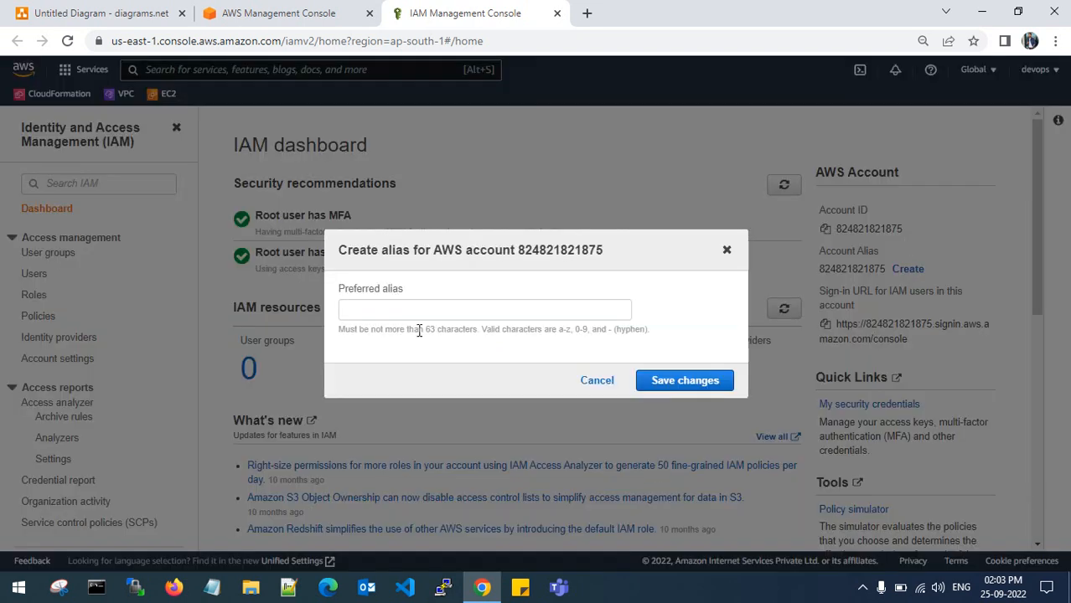
type("tarun")
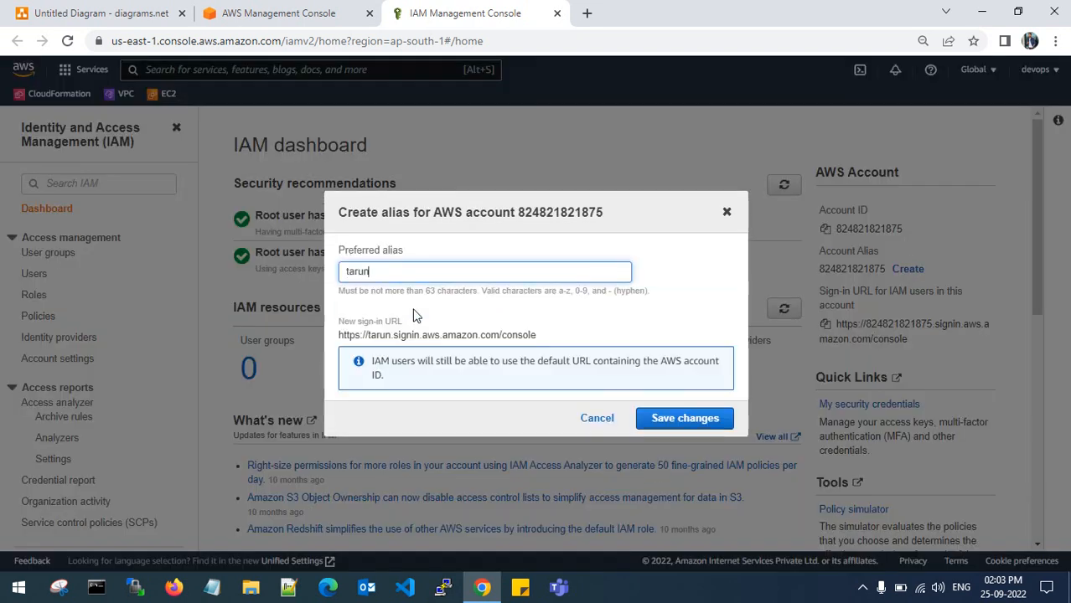
type("-technop")
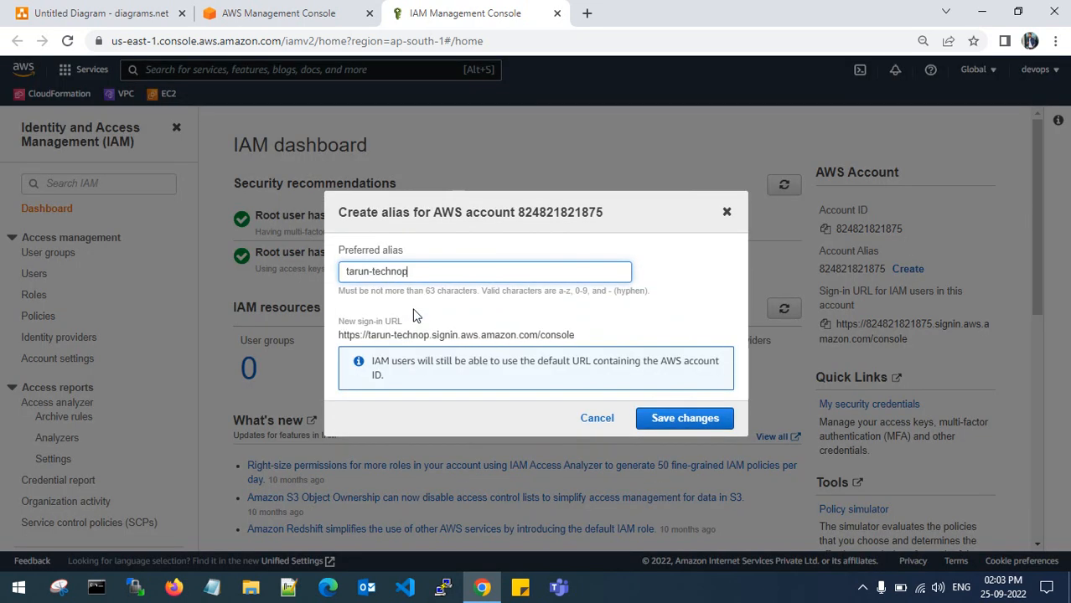
type("hile")
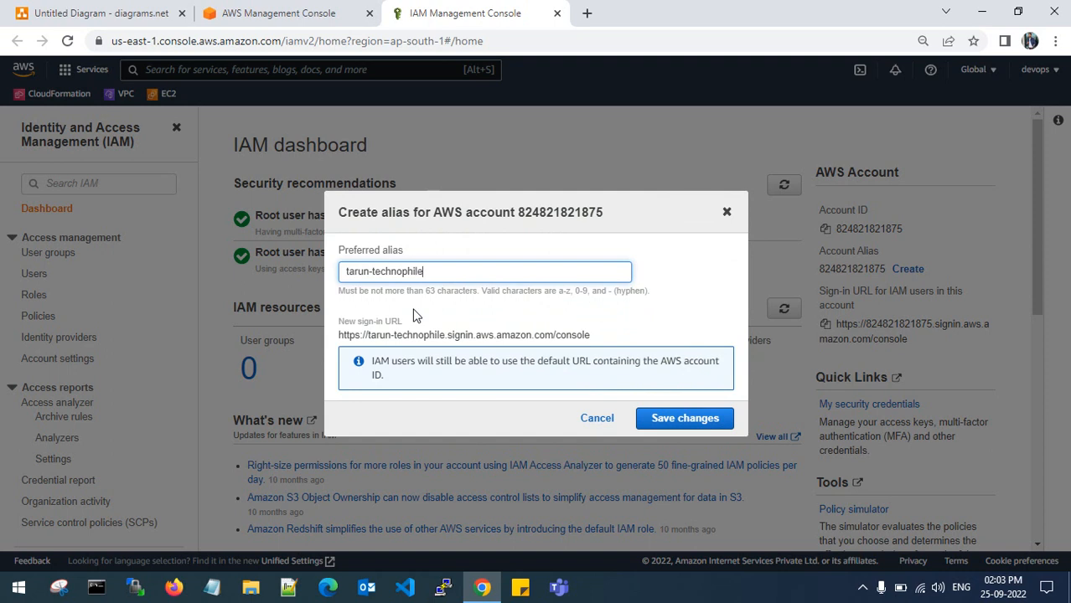
left_click_drag(458, 270, 339, 270)
left_click(458, 267)
left_click_drag(340, 335, 590, 334)
left_click(590, 332)
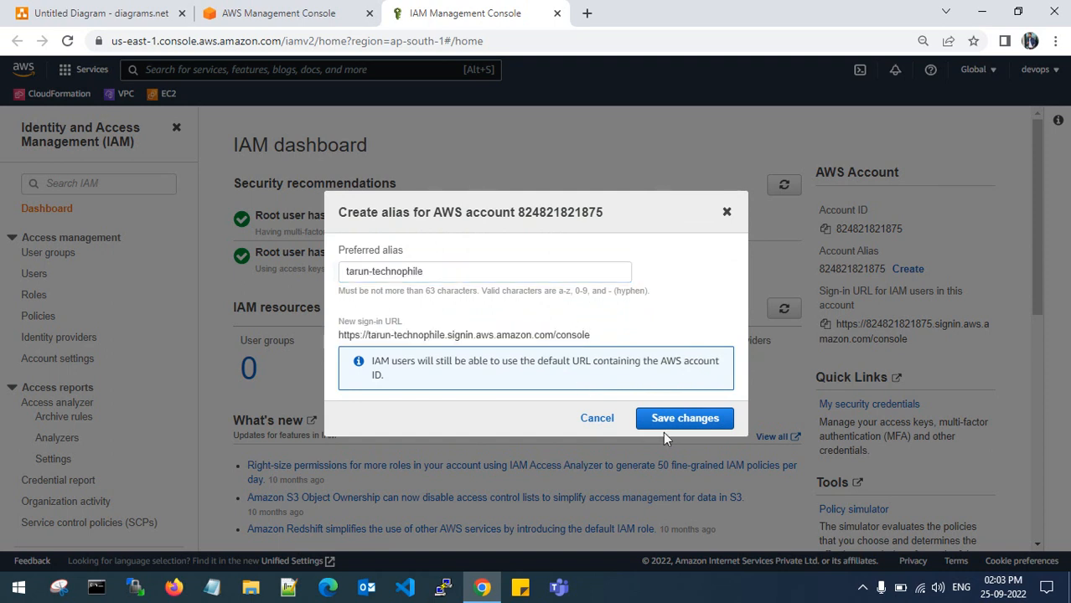
left_click(683, 419)
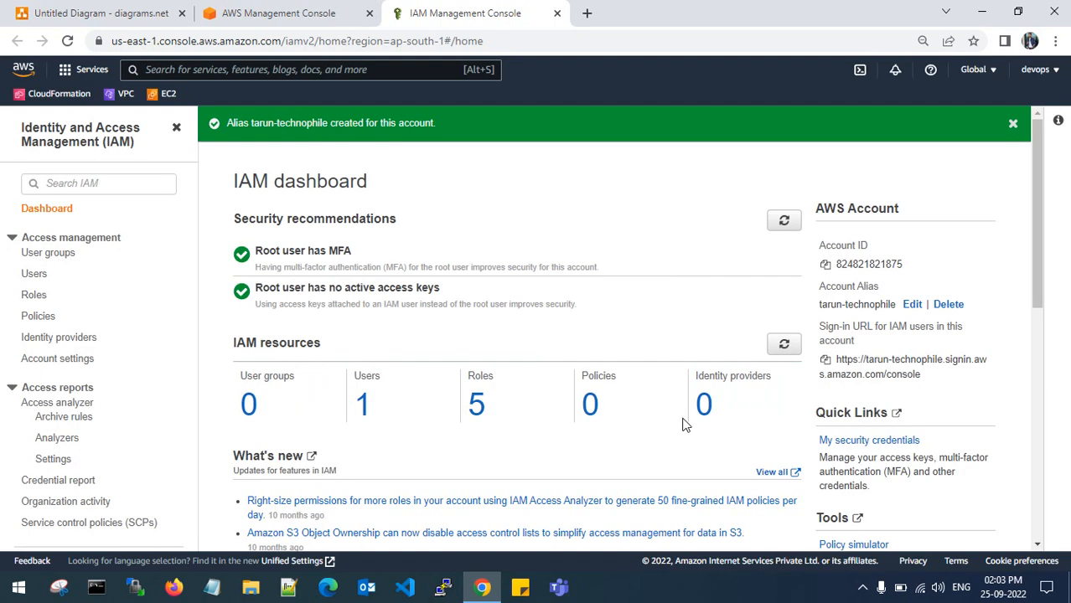
- Delete amazon-test-user from the Users list, confirming with its pasted user name
left_click(362, 406)
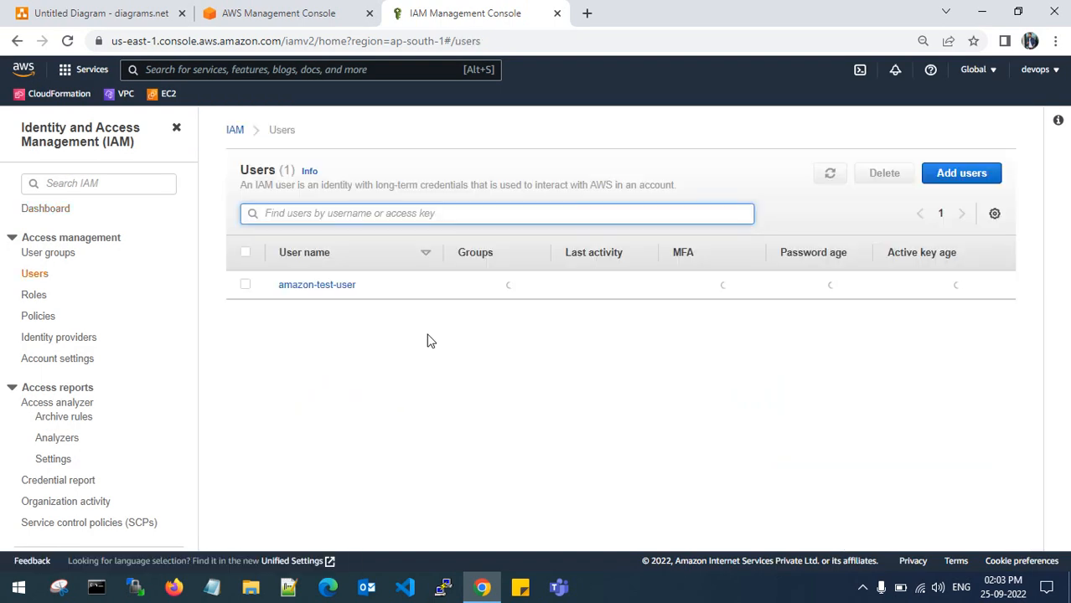
left_click(244, 284)
left_click(887, 174)
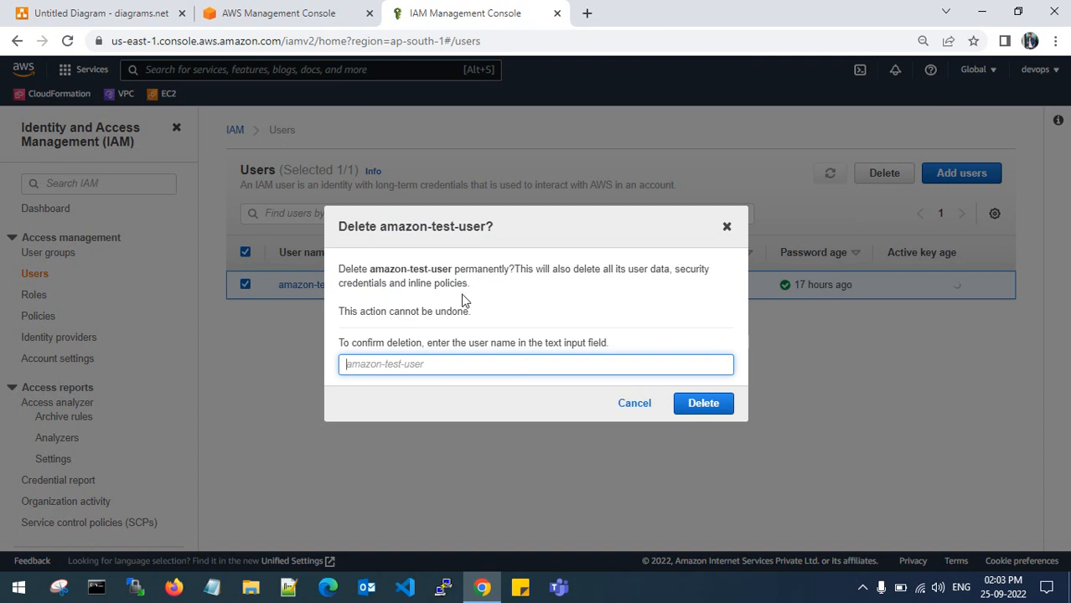
mouse_move(370, 269)
left_mouse_down()
mouse_move(454, 270)
mouse_move(384, 266)
left_mouse_up()
left_click(441, 364)
key("ctrl+v")
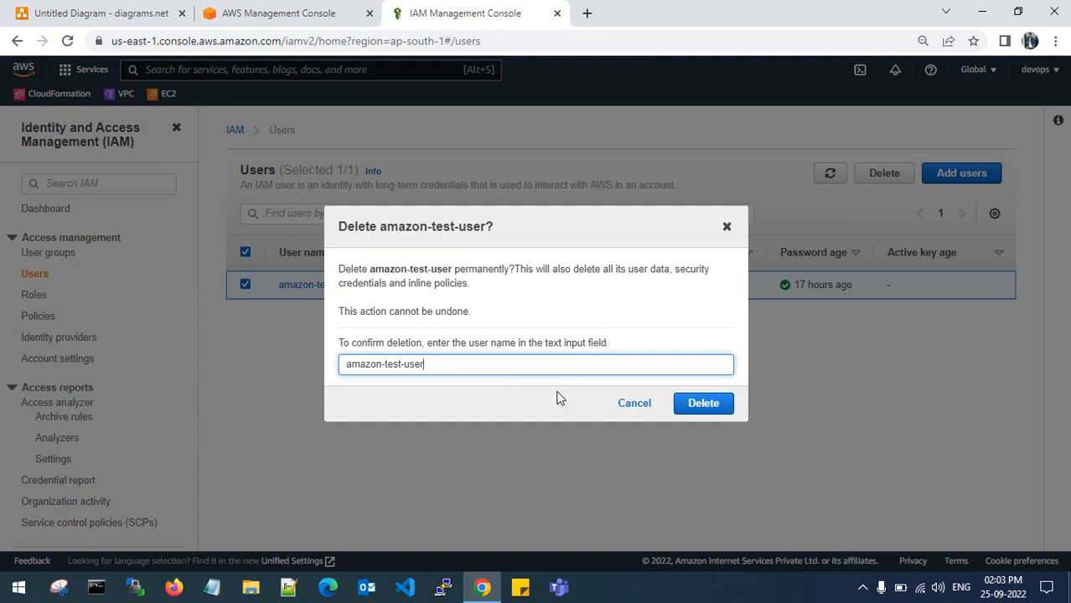
left_click(689, 403)
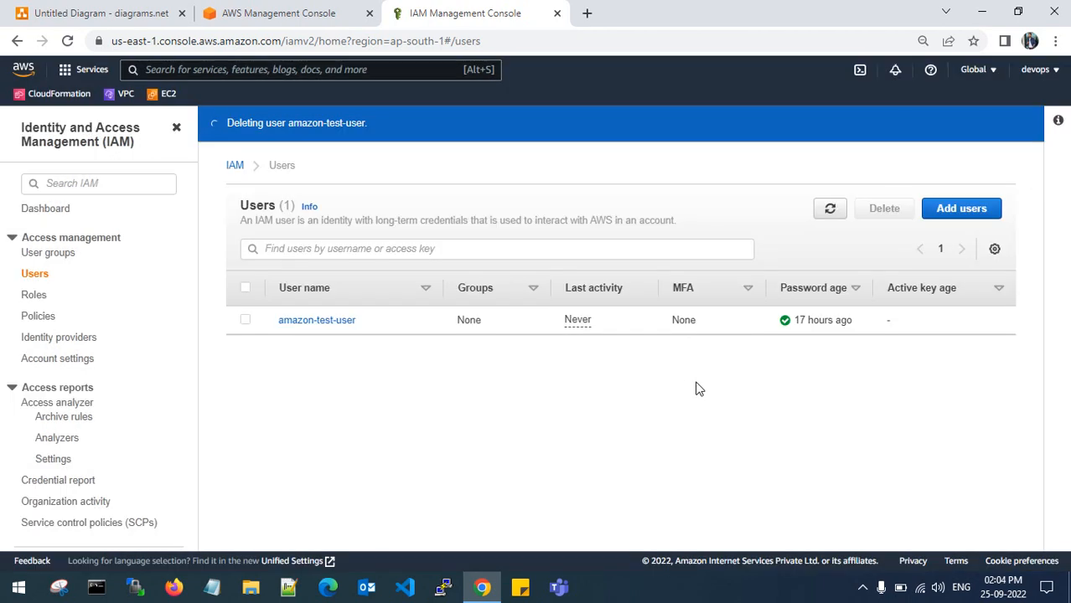
left_click(965, 215)
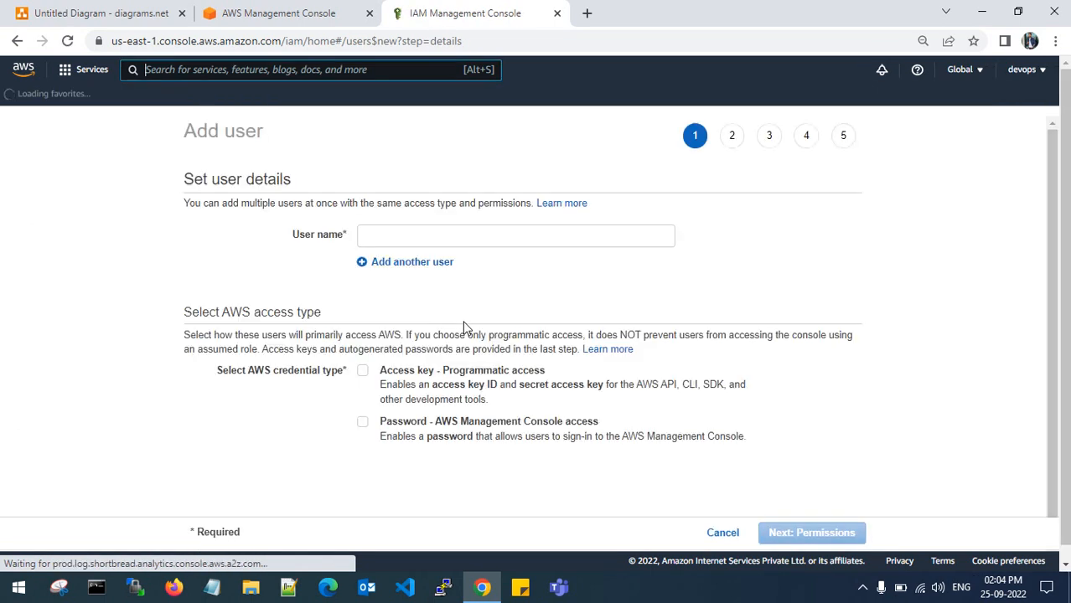
- Name the new user iam-test-user with console password access and an autogenerated password
left_click(392, 239)
type("ia")
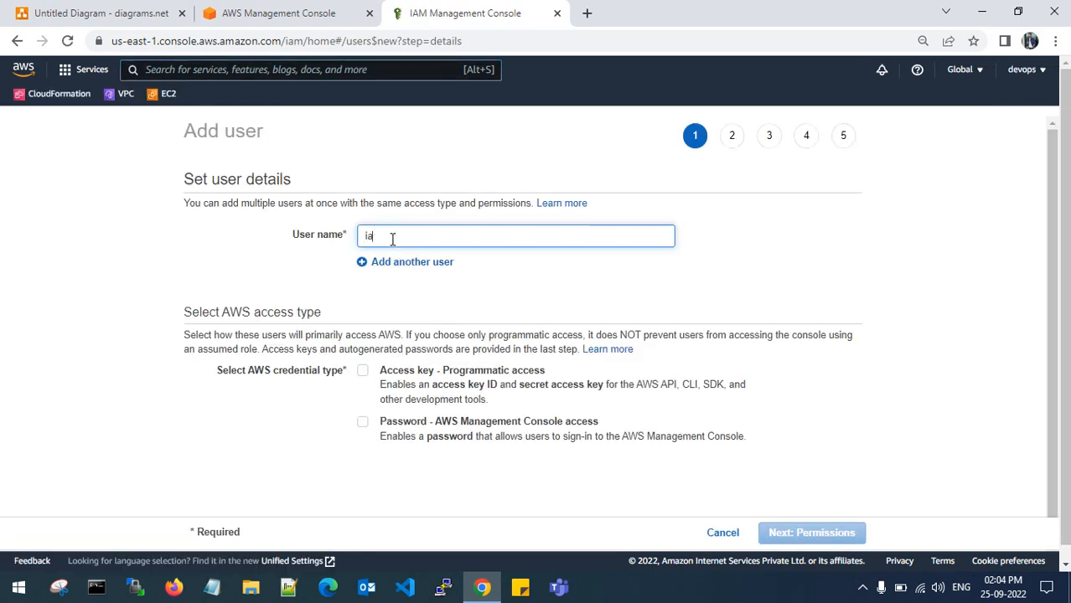
type("m-test-user")
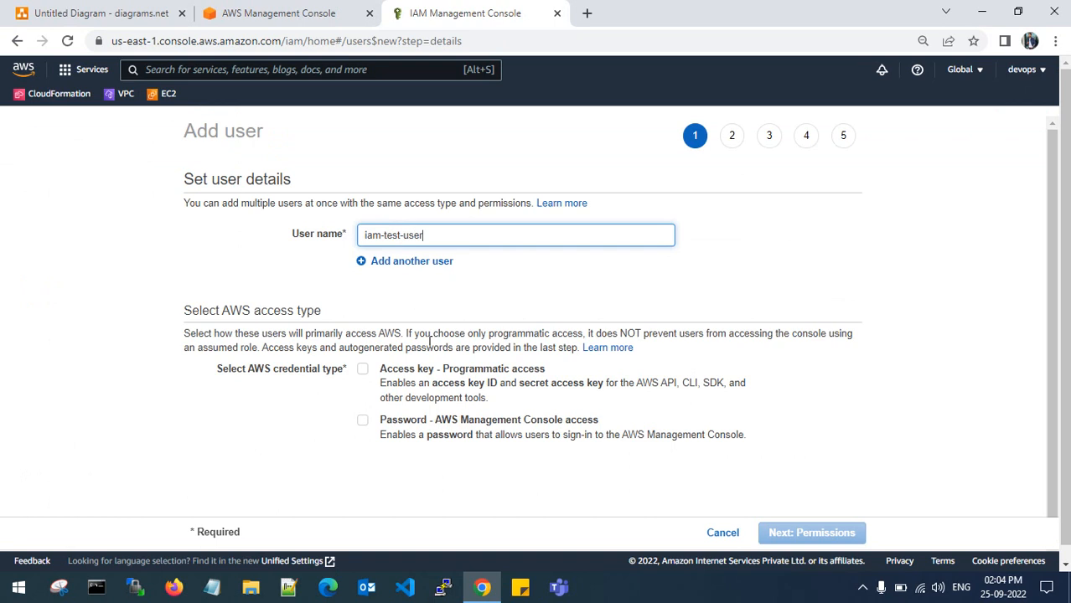
left_click(362, 420)
scroll(500, 418, "down", 1)
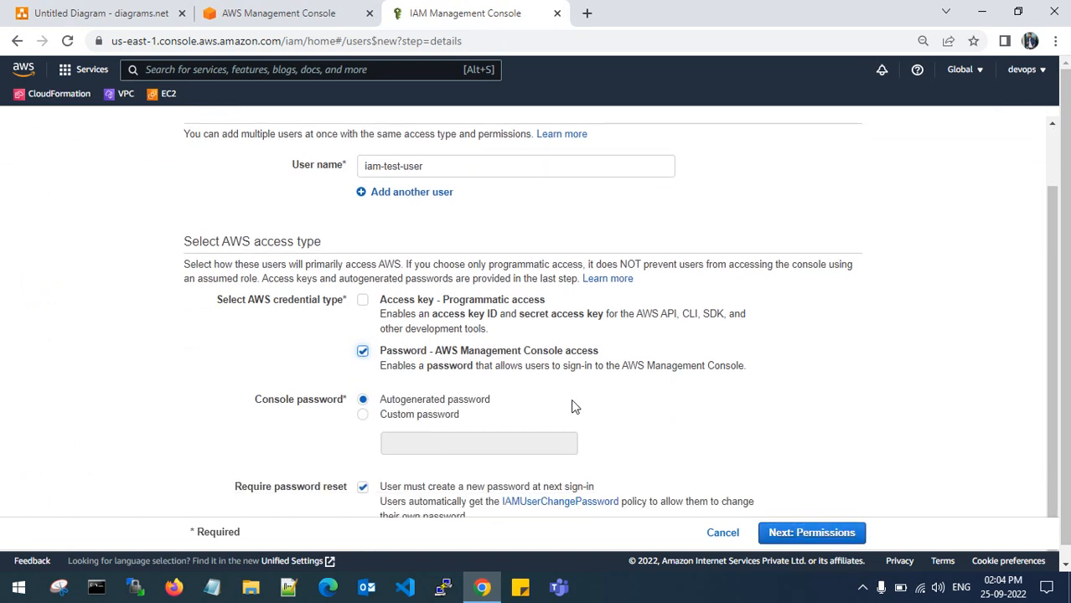
scroll(572, 406, "down", 1)
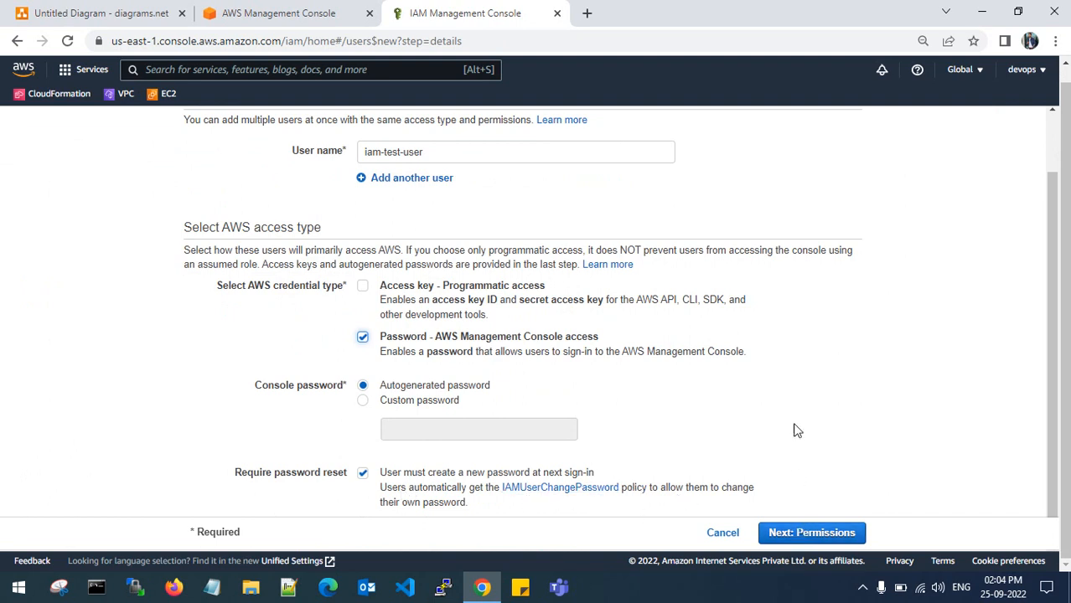
left_click(812, 532)
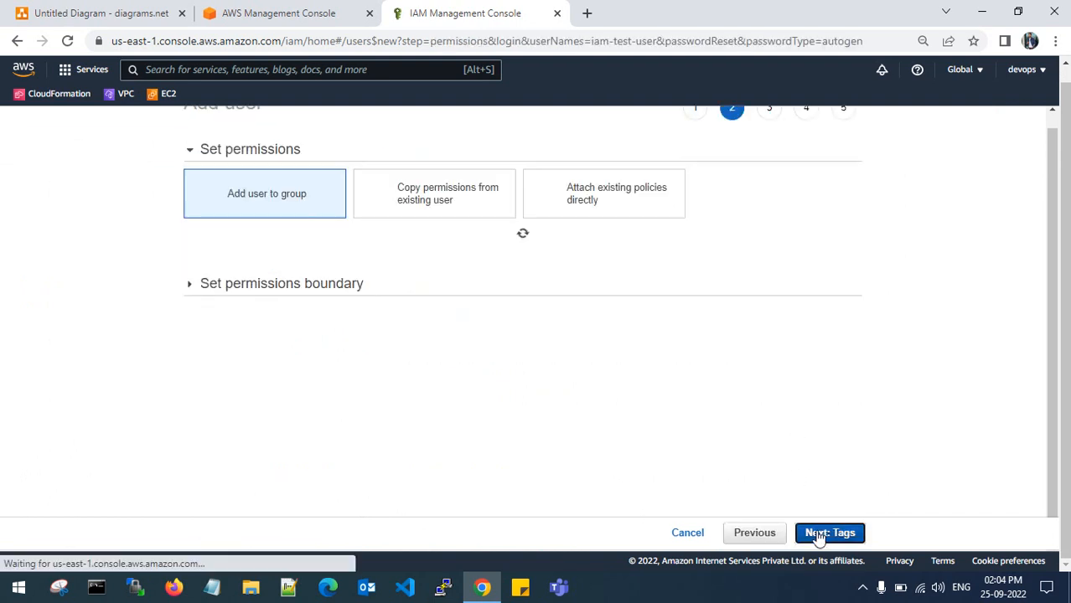
- Attach AdministratorAccess directly to iam-test-user, skip tags, and create the user
left_click(574, 204)
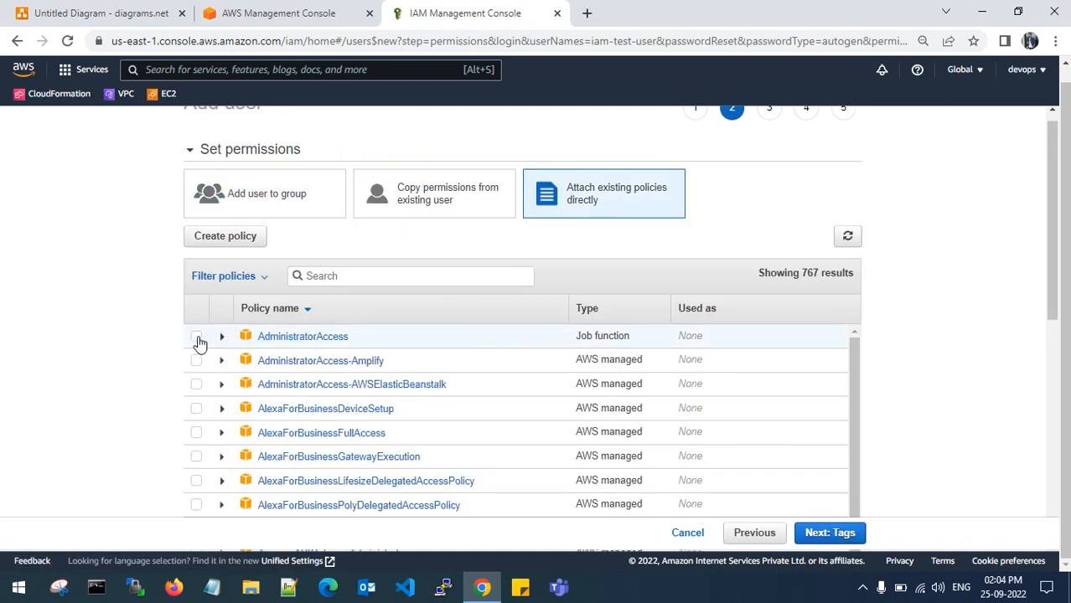
left_click(196, 337)
scroll(930, 416, "down", 5)
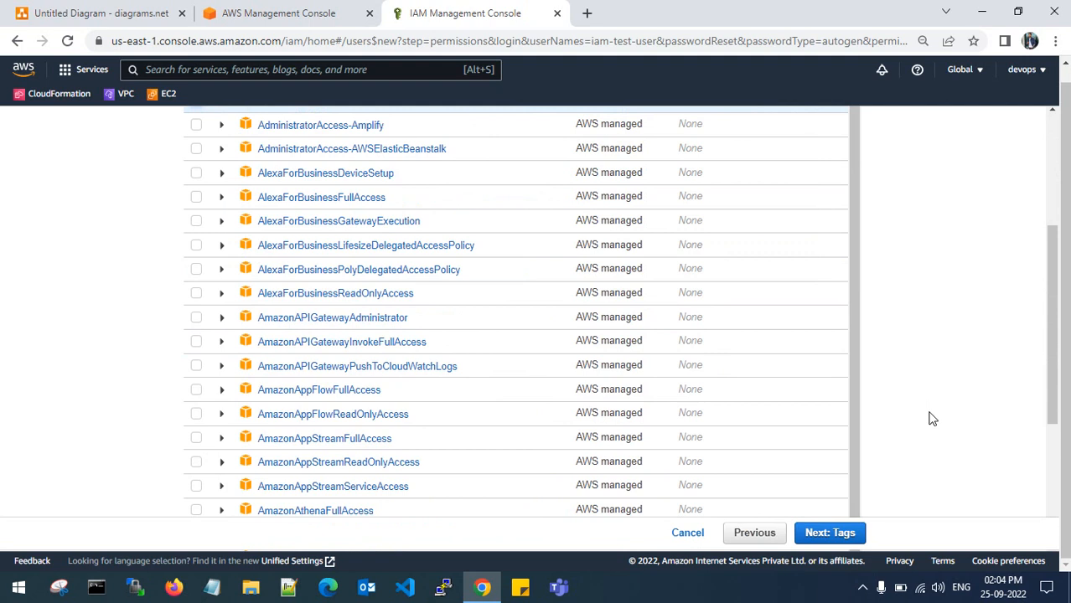
left_click(841, 533)
left_click(833, 534)
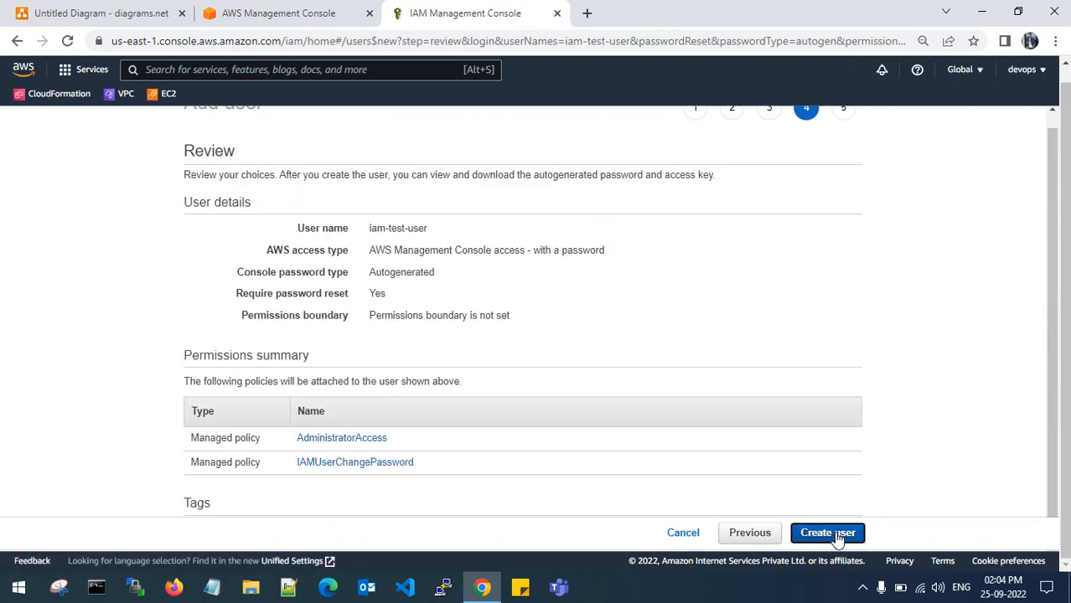
left_click(835, 534)
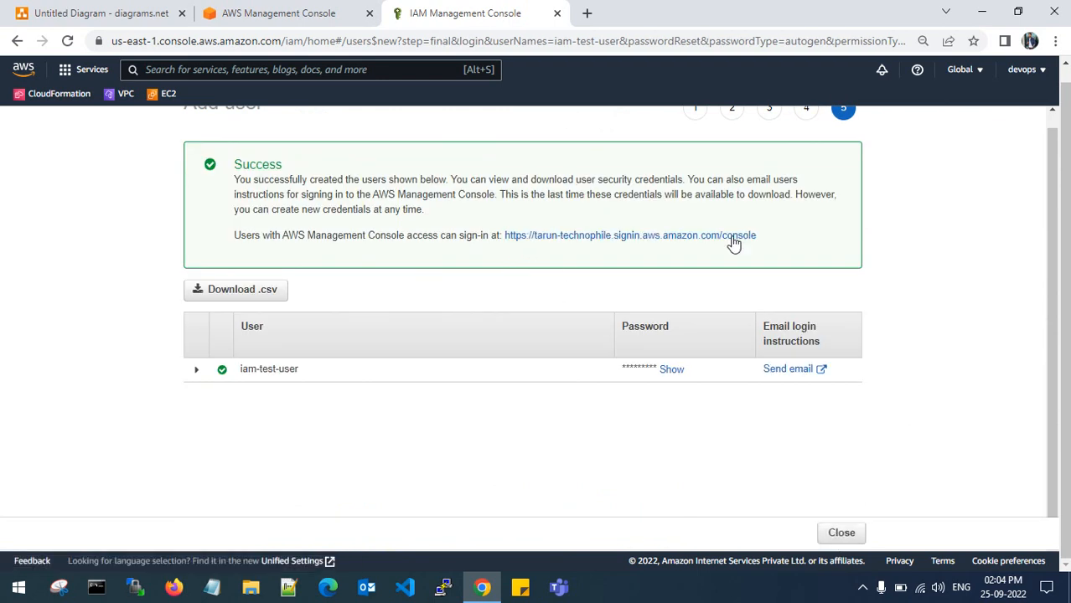
- Save the credentials CSV to the Desktop and open new_user_credentials (1).csv
left_click(231, 295)
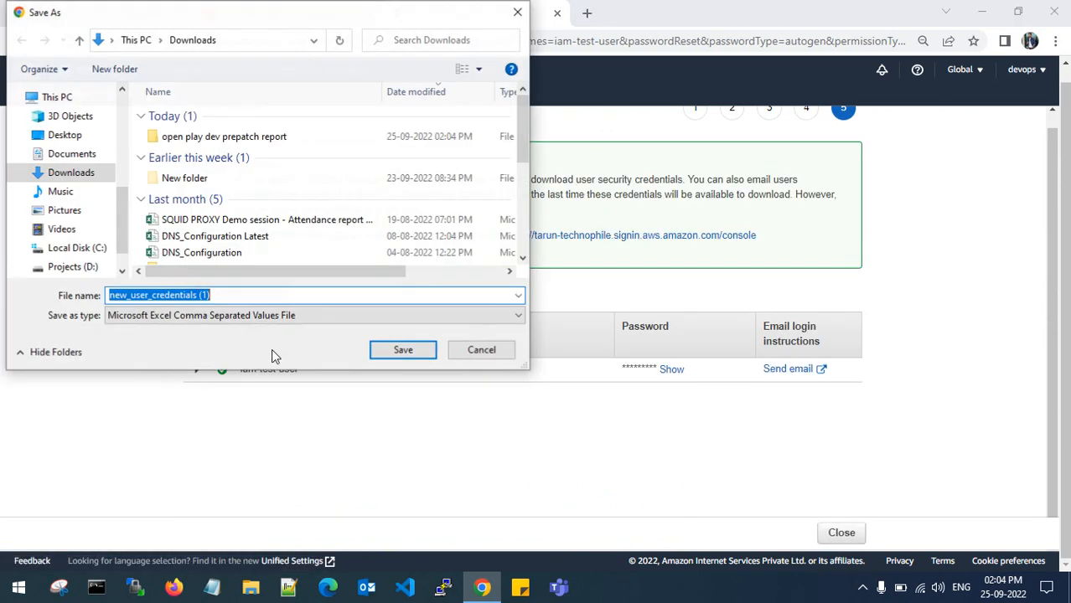
left_click(92, 172)
left_click(76, 131)
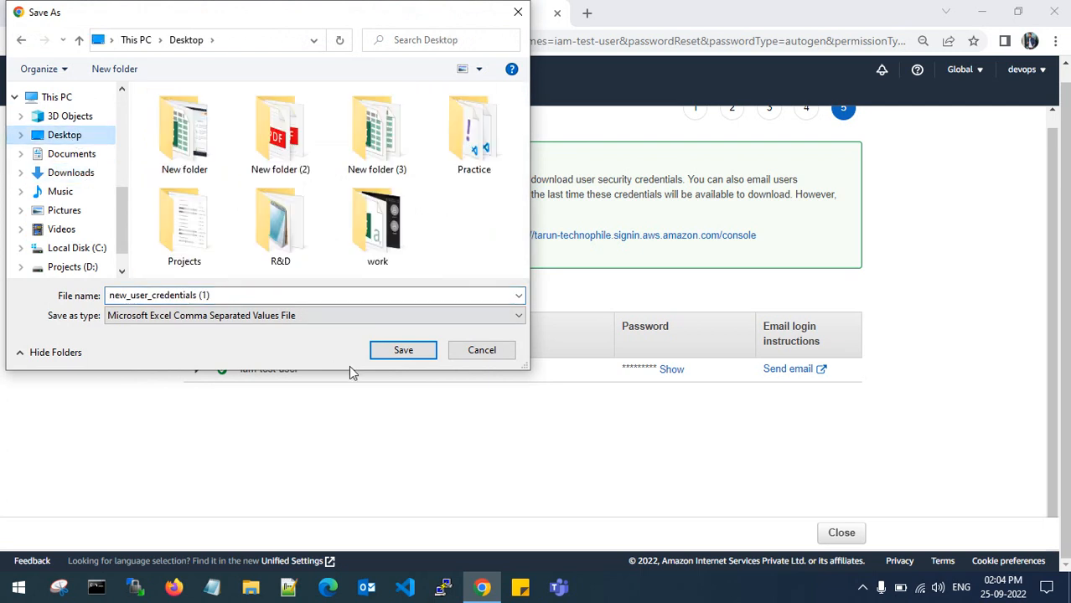
left_click(404, 353)
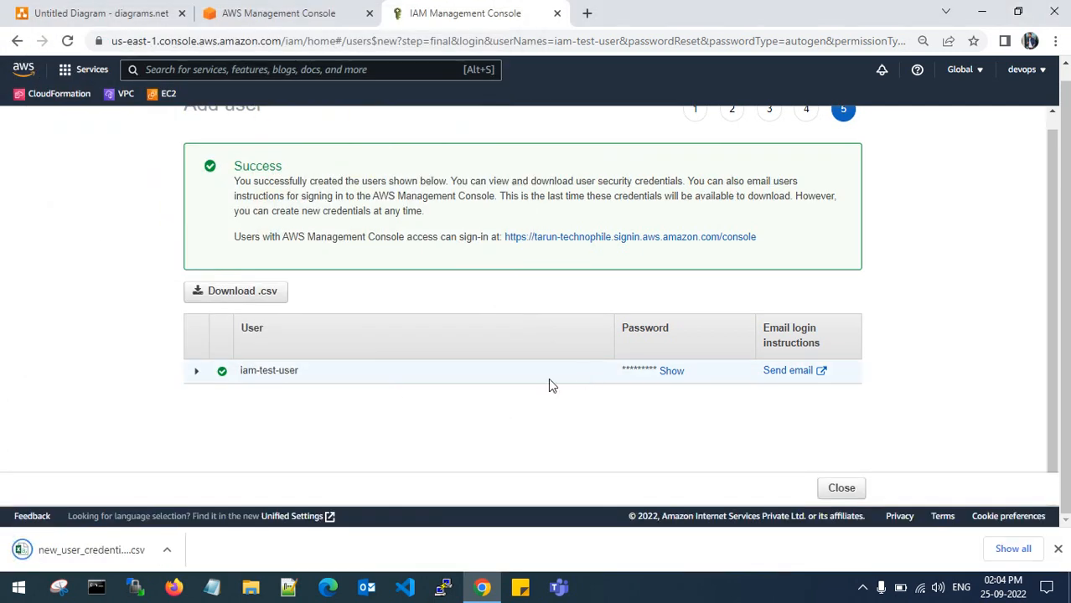
left_click(167, 550)
left_click(217, 453)
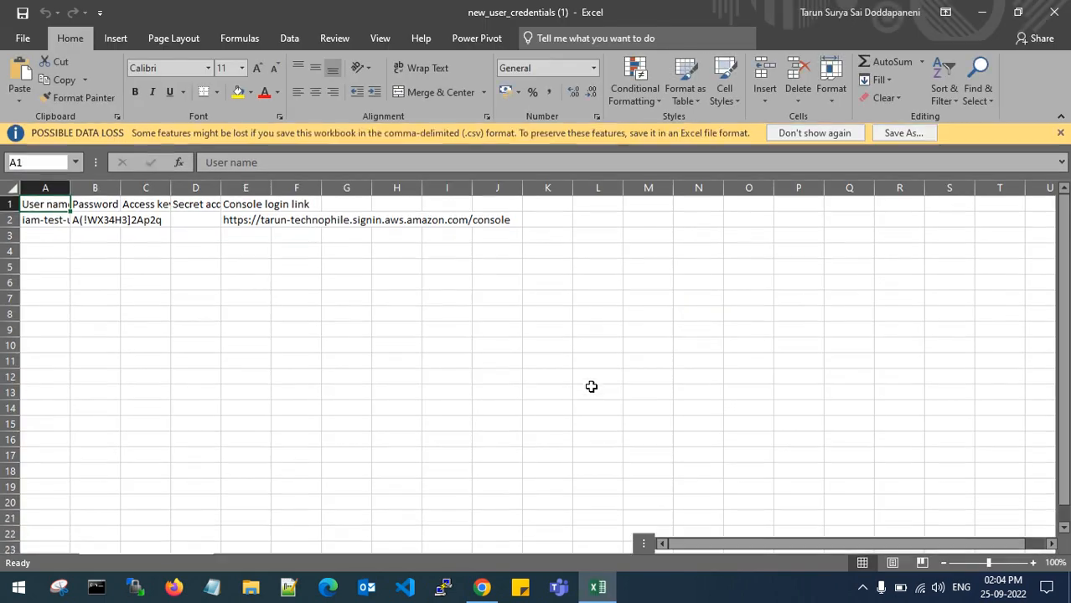
- Widen columns A through E so the user name, password and login link show fully
left_click_drag(272, 189, 582, 189)
left_click(366, 222)
left_click(378, 266)
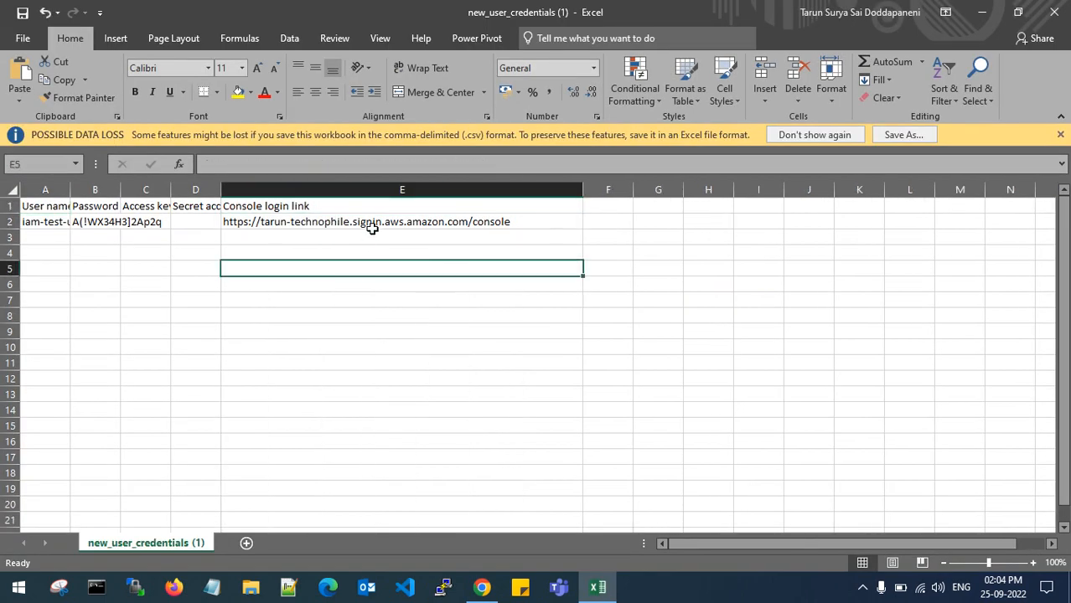
left_click(372, 222)
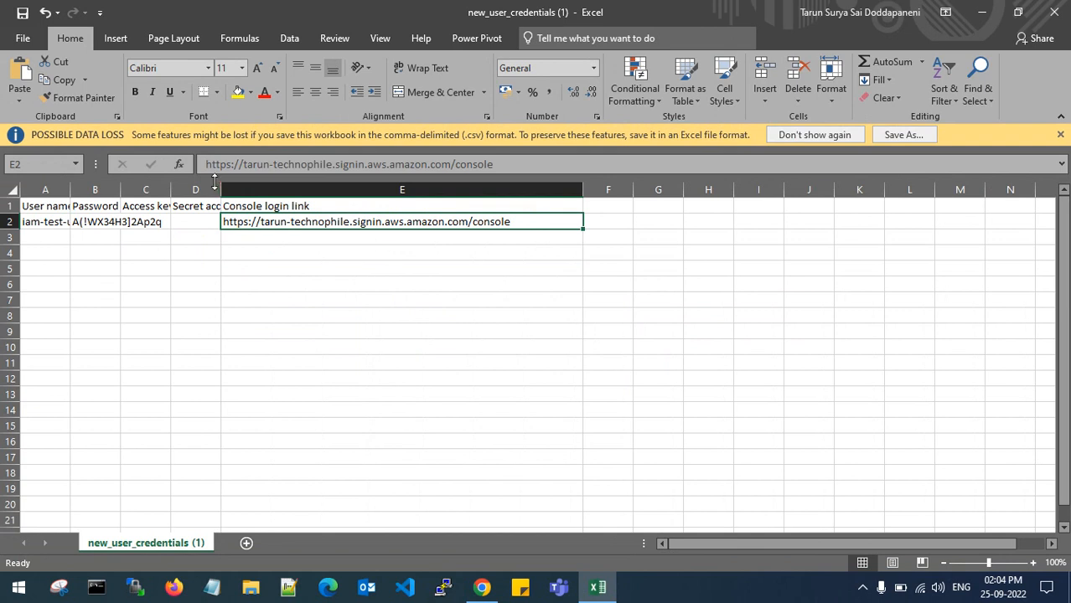
left_click_drag(221, 189, 376, 189)
left_click_drag(173, 187, 290, 189)
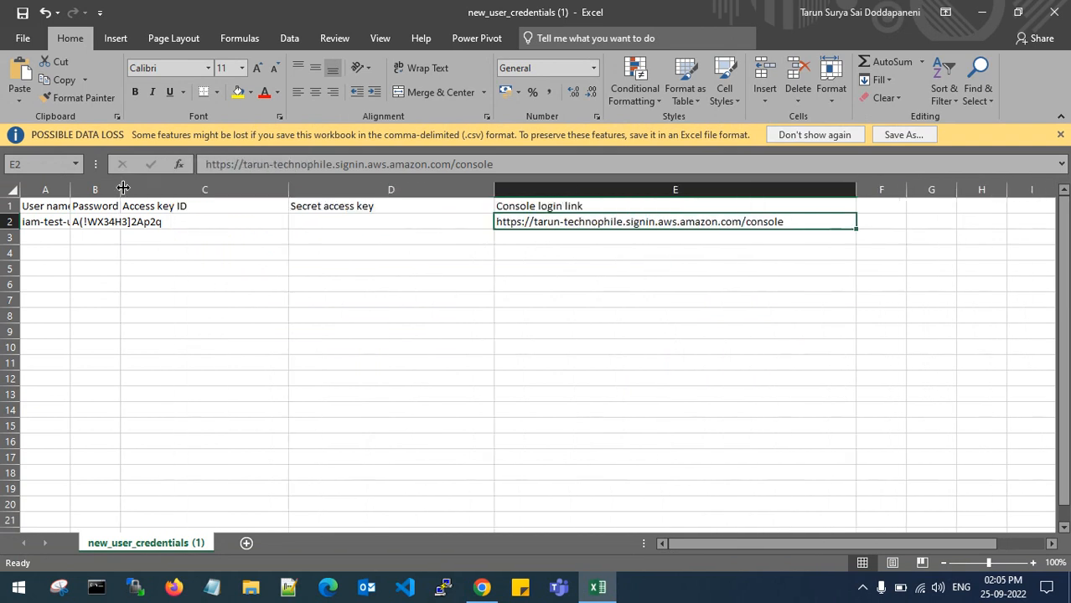
left_click_drag(122, 189, 185, 189)
left_click_drag(72, 189, 169, 192)
left_click(323, 293)
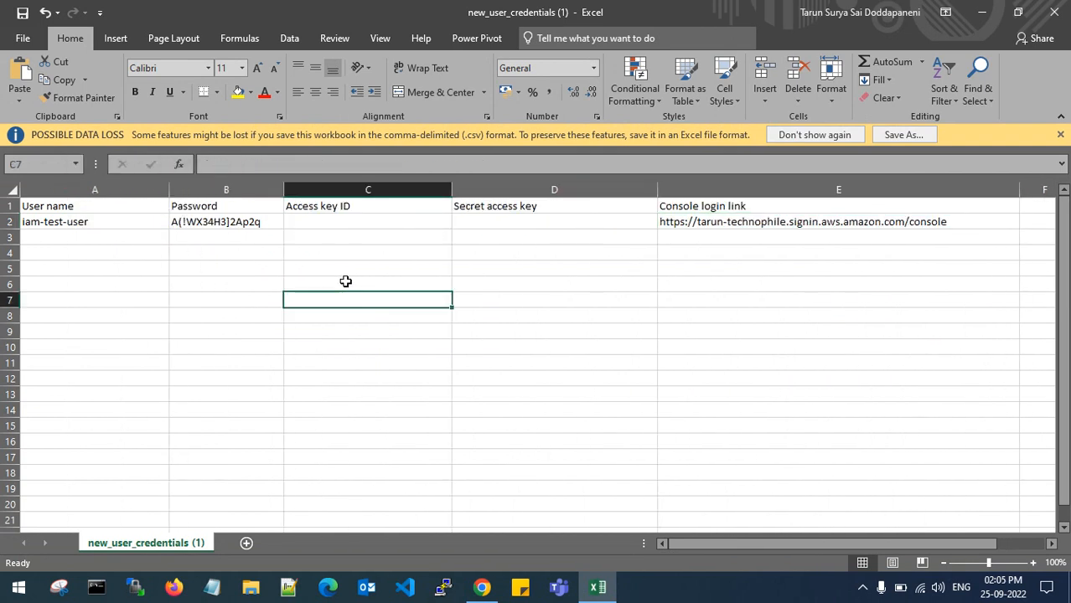
- Copy the console login link from E2 and load it in a new Edge window
left_click(712, 221)
key("ctrl+c")
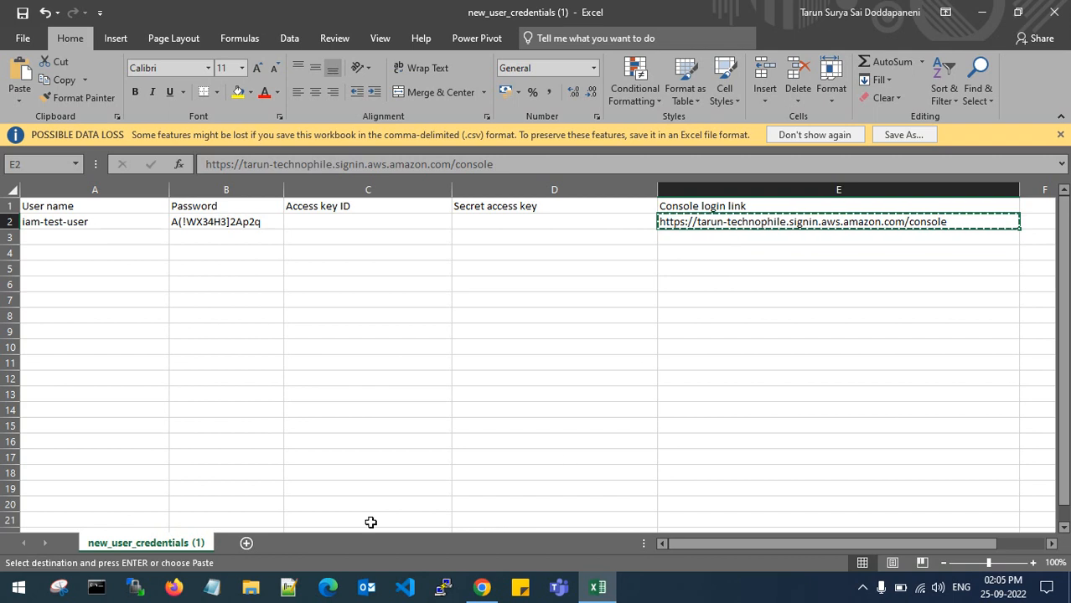
left_click(328, 587)
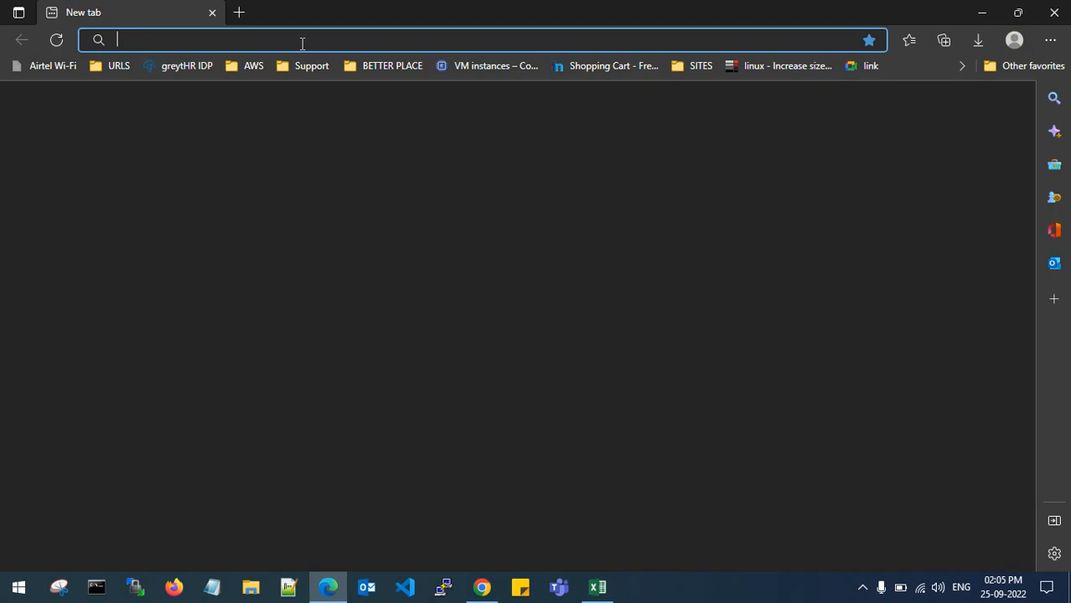
key("ctrl+v")
left_click(370, 70)
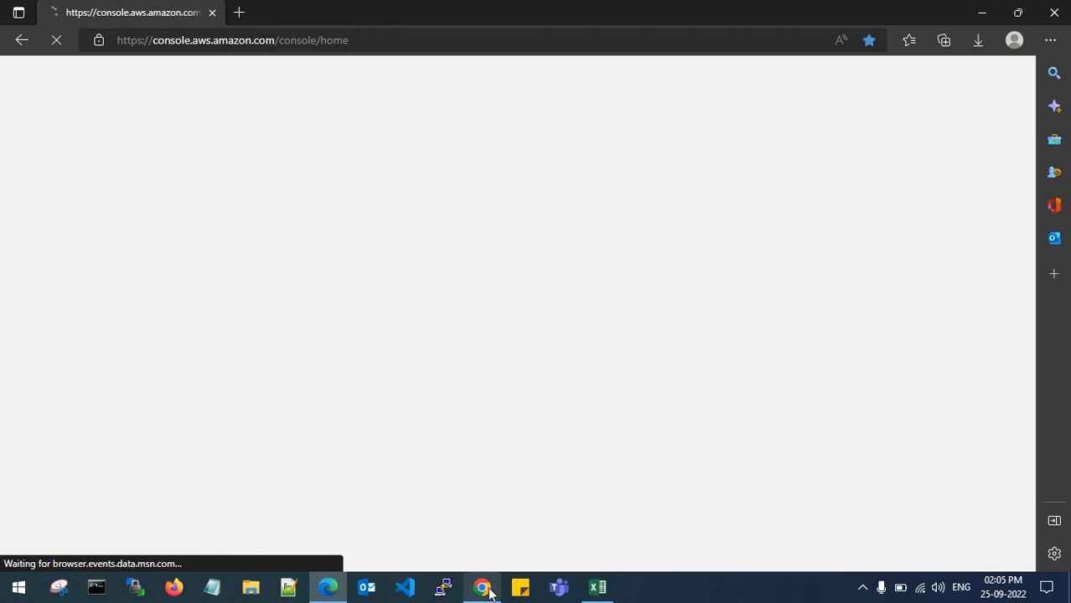
- Copy iam-test-user from the spreadsheet into the sign-in page's IAM user name field
left_click(597, 587)
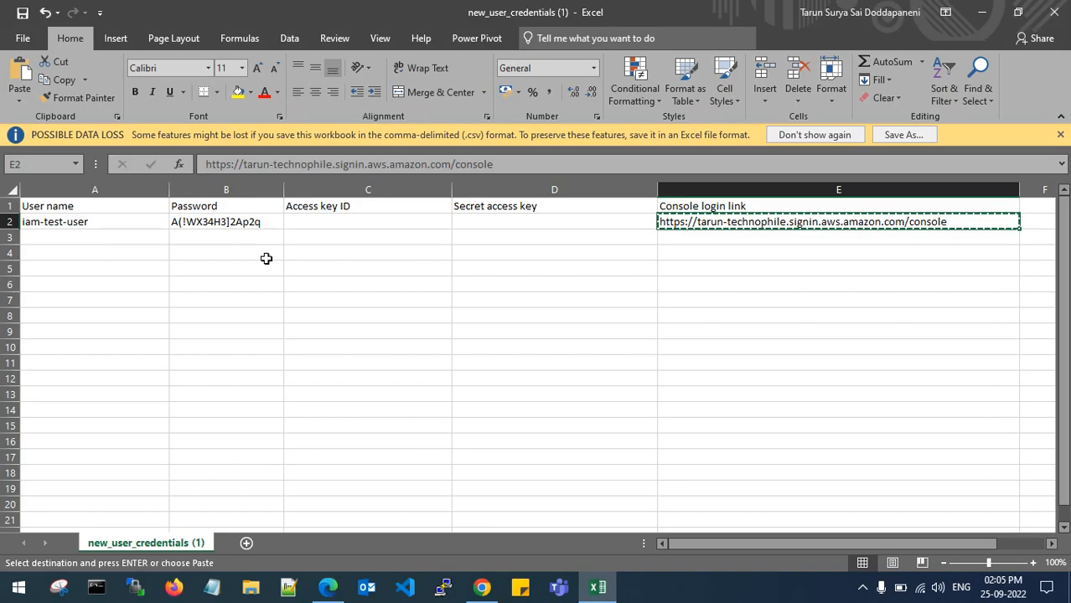
key("ctrl+c")
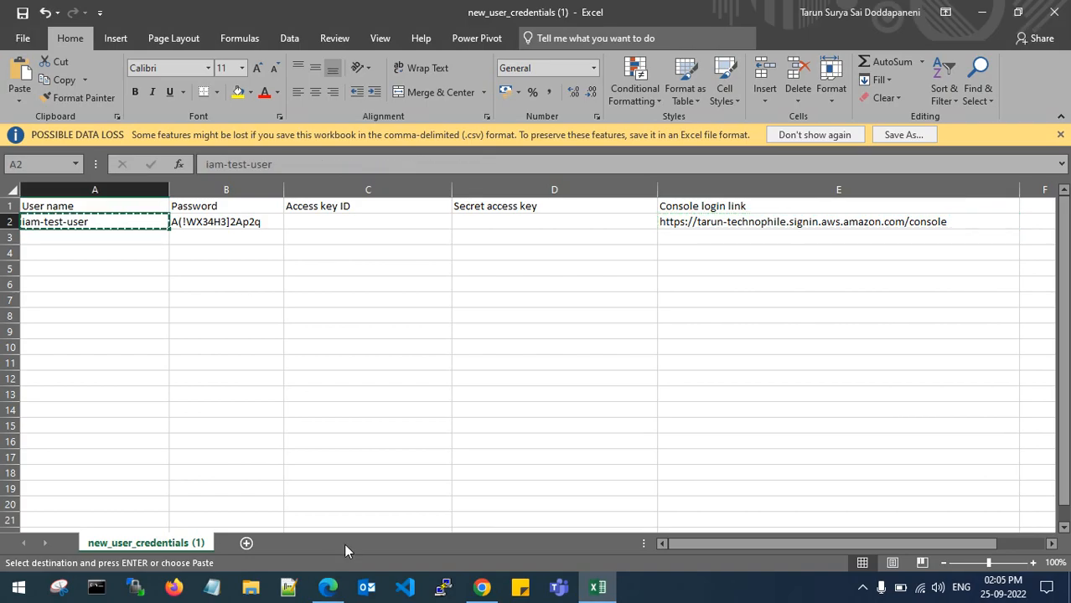
left_click(328, 587)
left_click(221, 277)
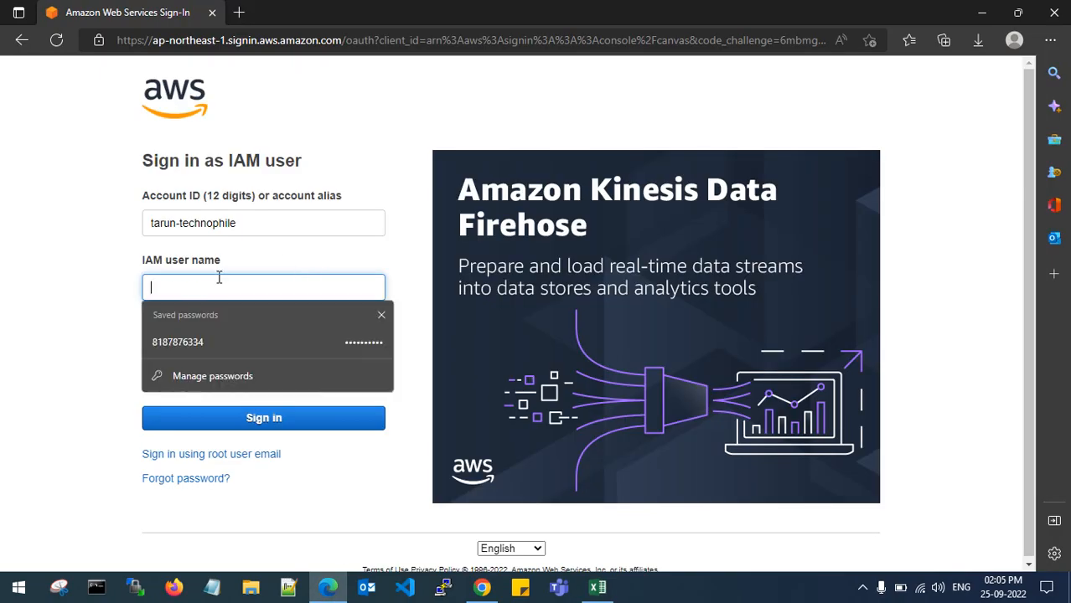
key("ctrl+v")
- Copy the B2 password into the Password field and sign in
left_click(597, 586)
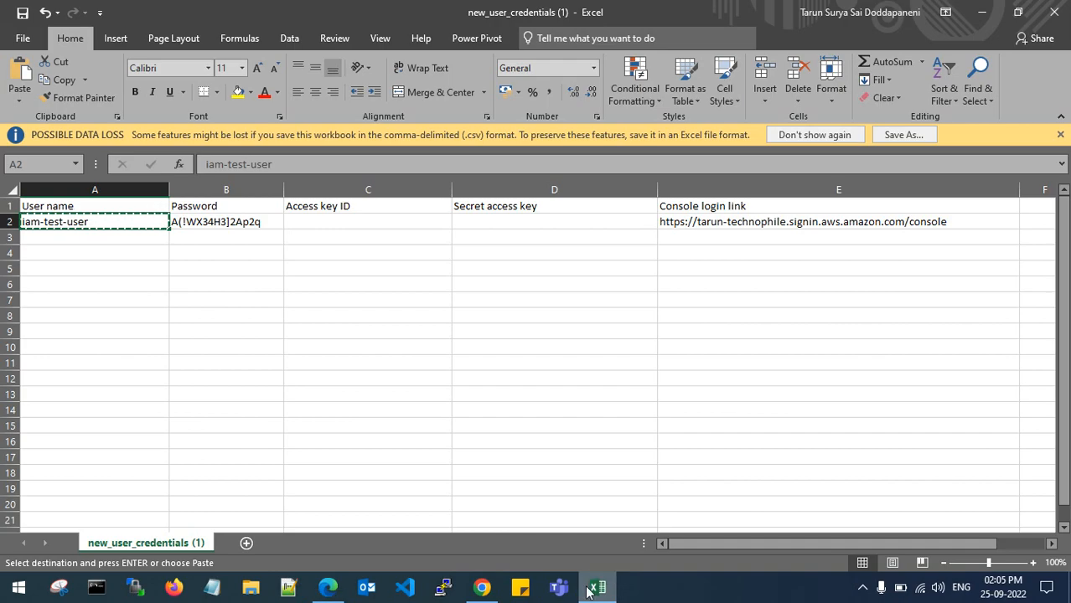
left_click(256, 223)
key("ctrl+c")
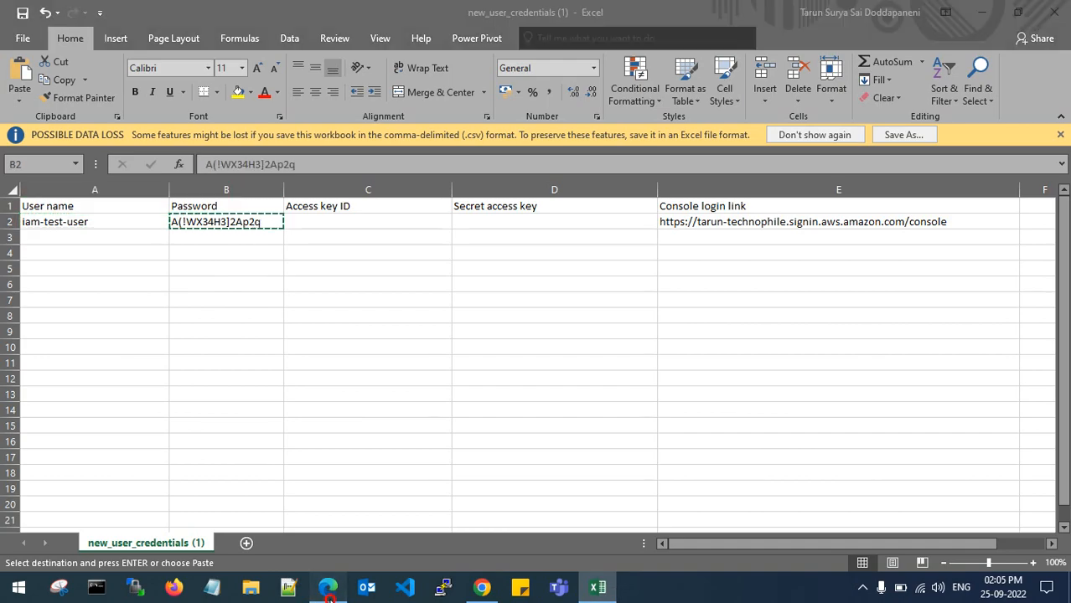
left_click(328, 587)
left_click(256, 347)
key("ctrl+v")
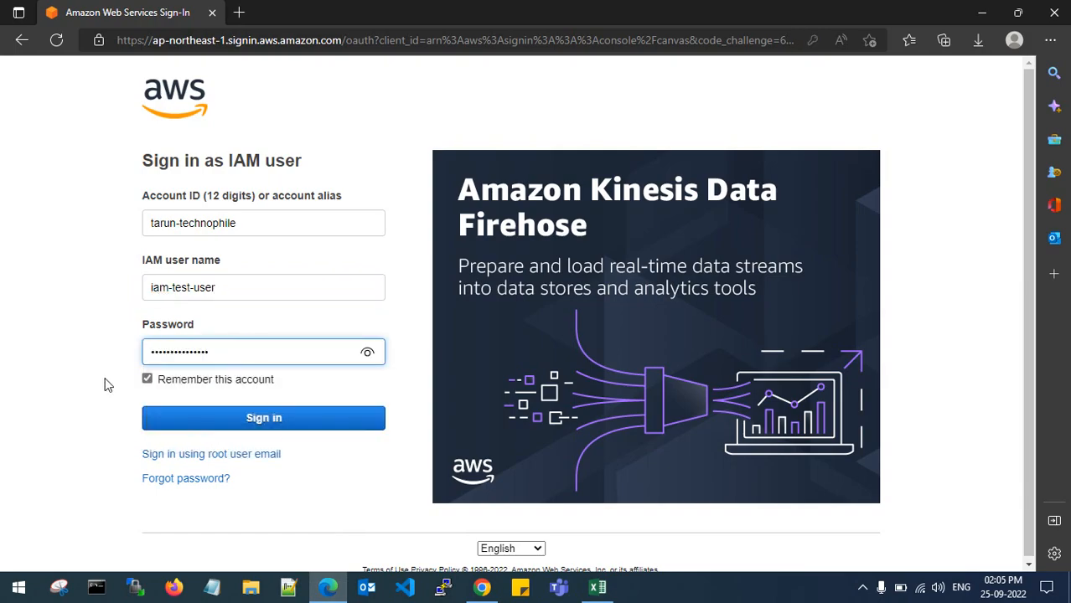
left_click(294, 424)
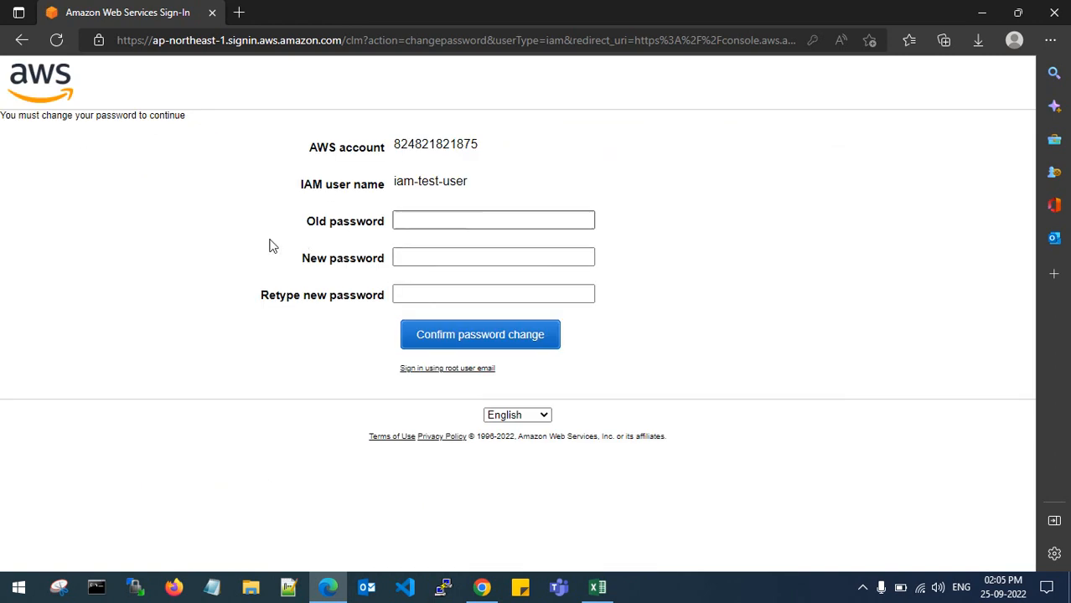
- Enter the temporary password as the old one, set and retype a new password, and confirm
left_click(421, 219)
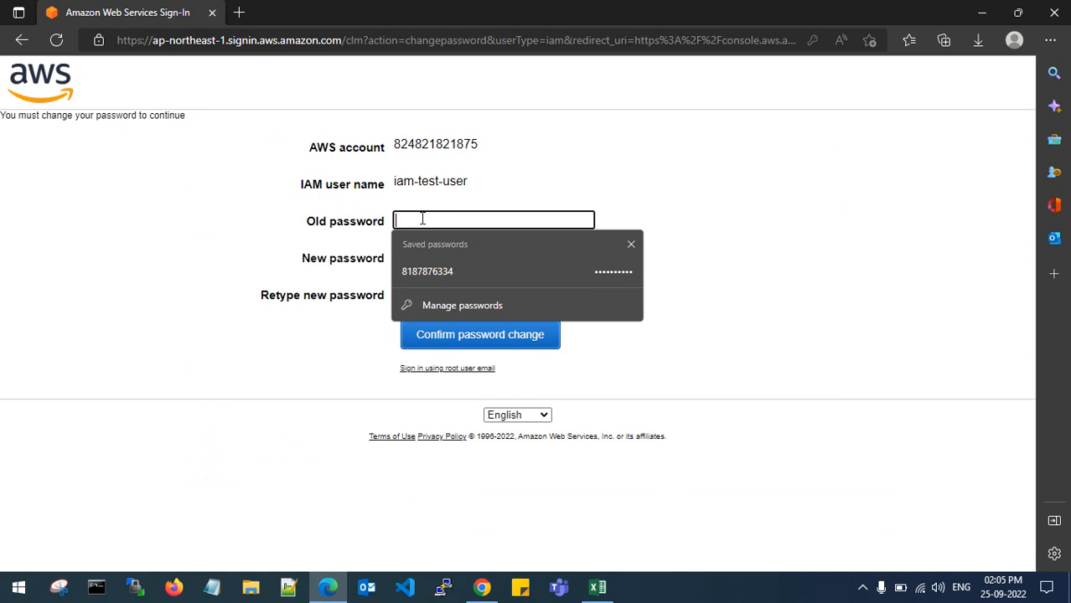
key("ctrl+v")
left_click(426, 256)
type("•")
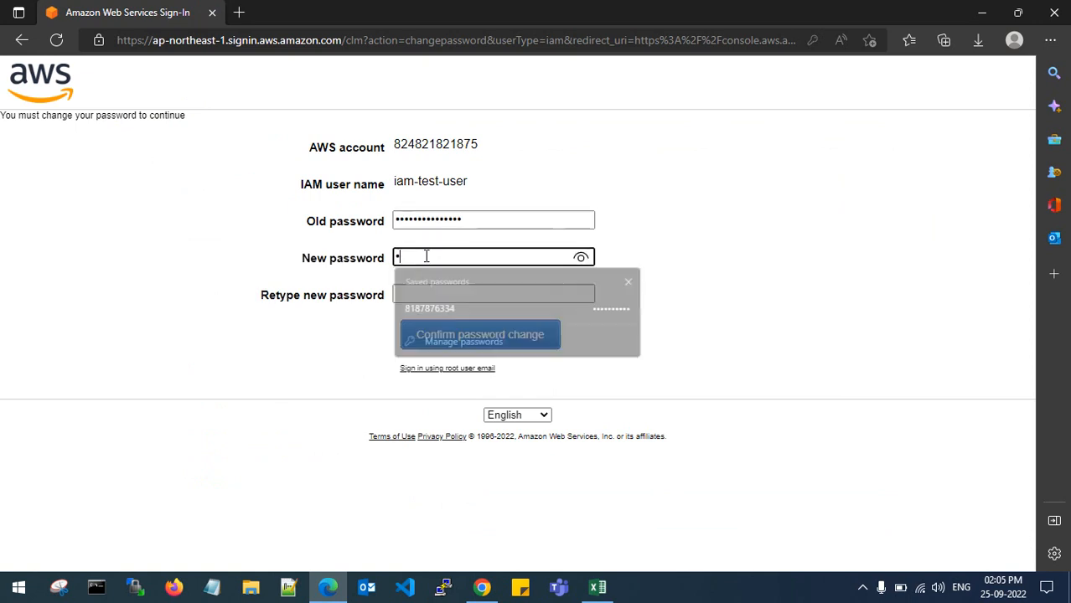
type("•")
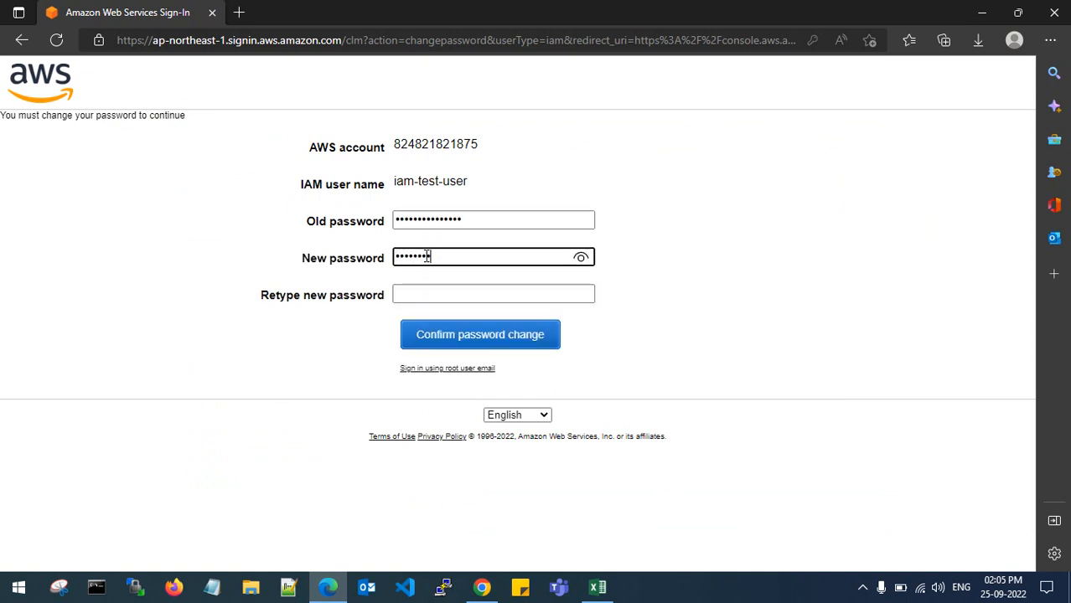
type("•••••••••")
left_click(423, 293)
type("••")
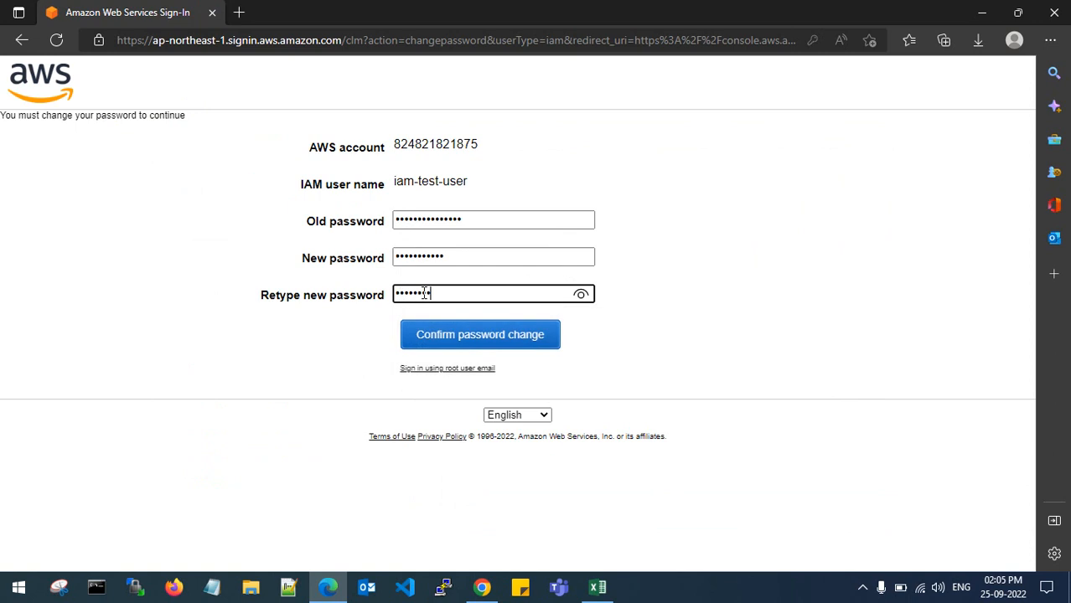
left_click(438, 328)
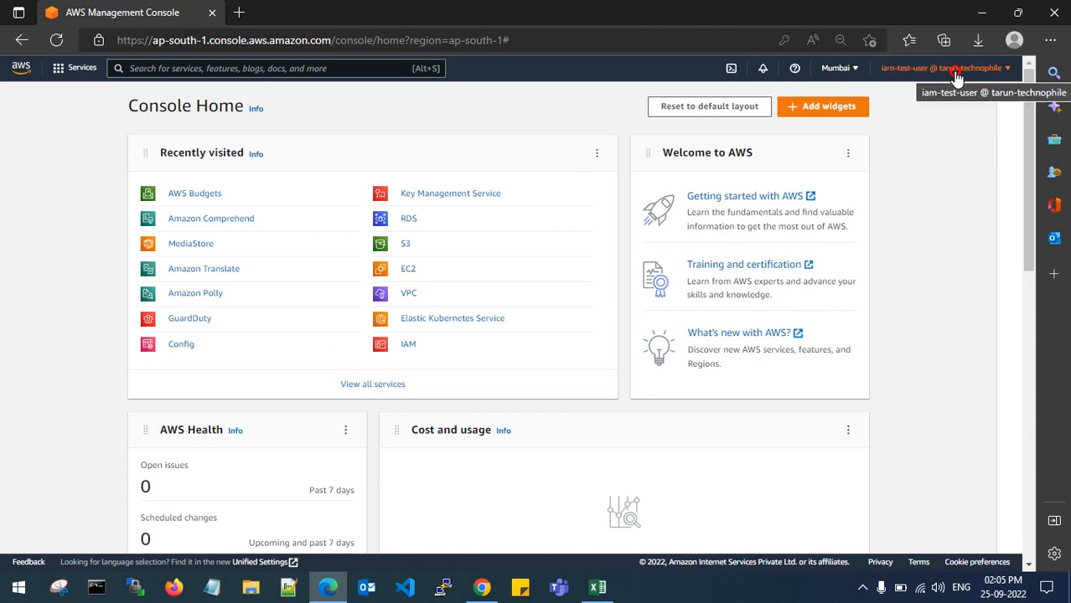
- Check the iam-test-user account details in Edge, then return to Chrome's Add user success page
left_click(930, 68)
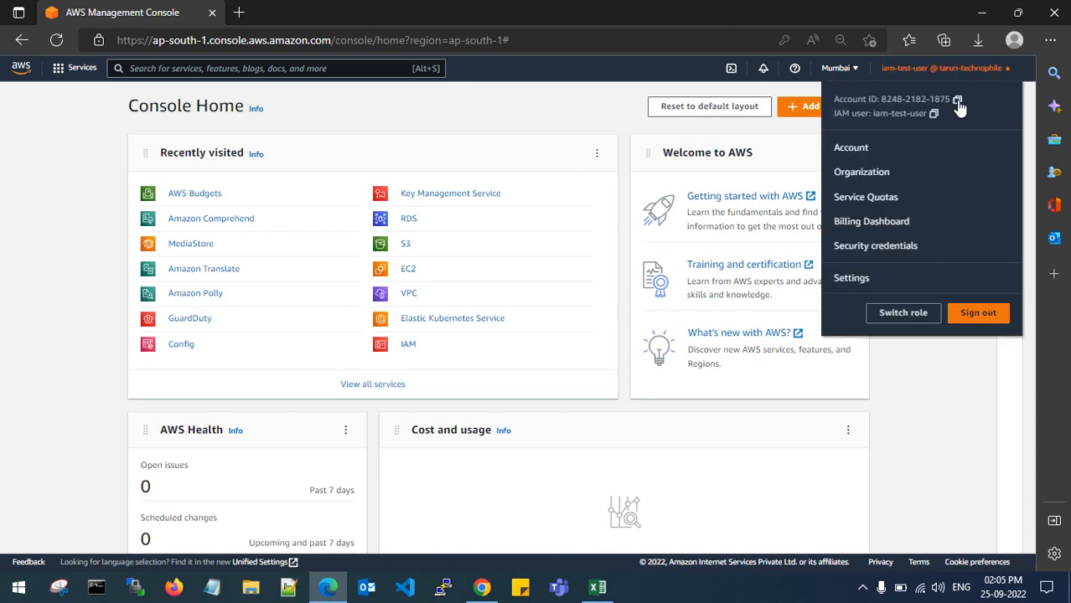
left_click(528, 94)
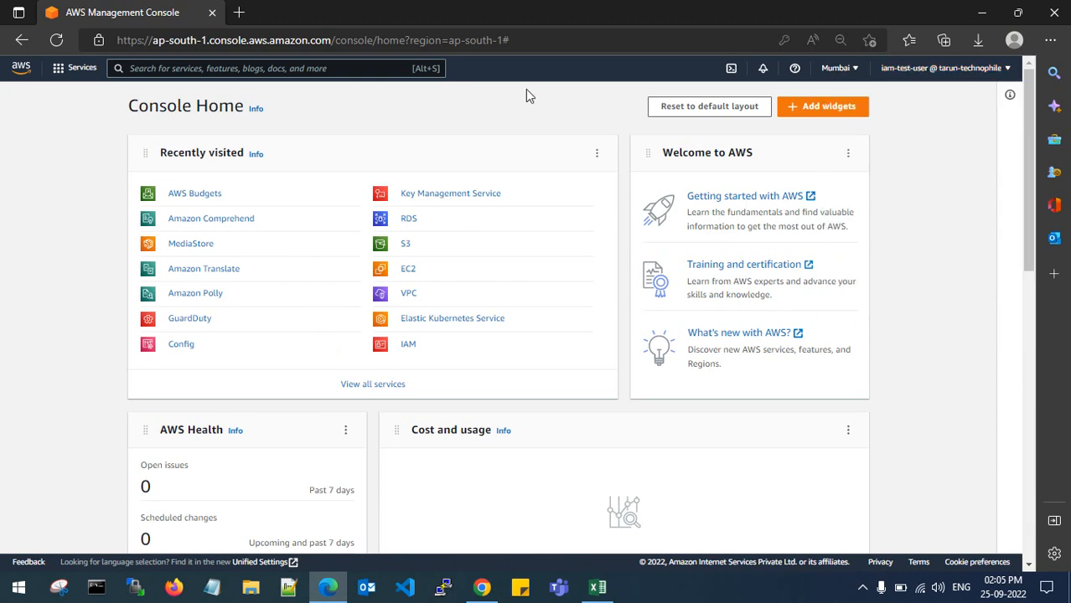
left_click(981, 13)
left_click(481, 587)
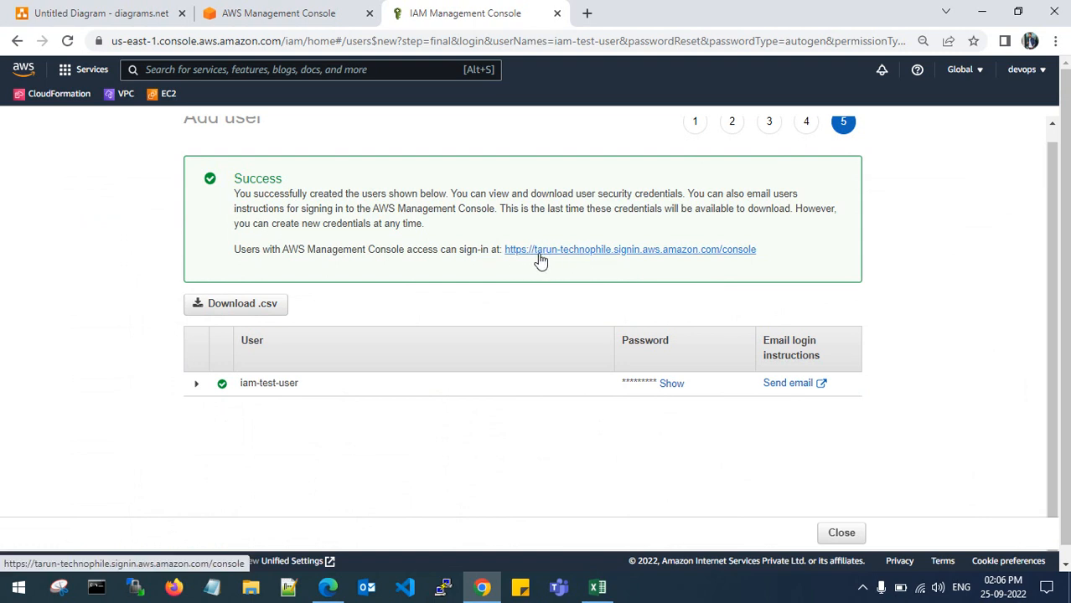
- Close the Add user wizard, review the iam-test-user summary, then open the Roles list
left_click(842, 533)
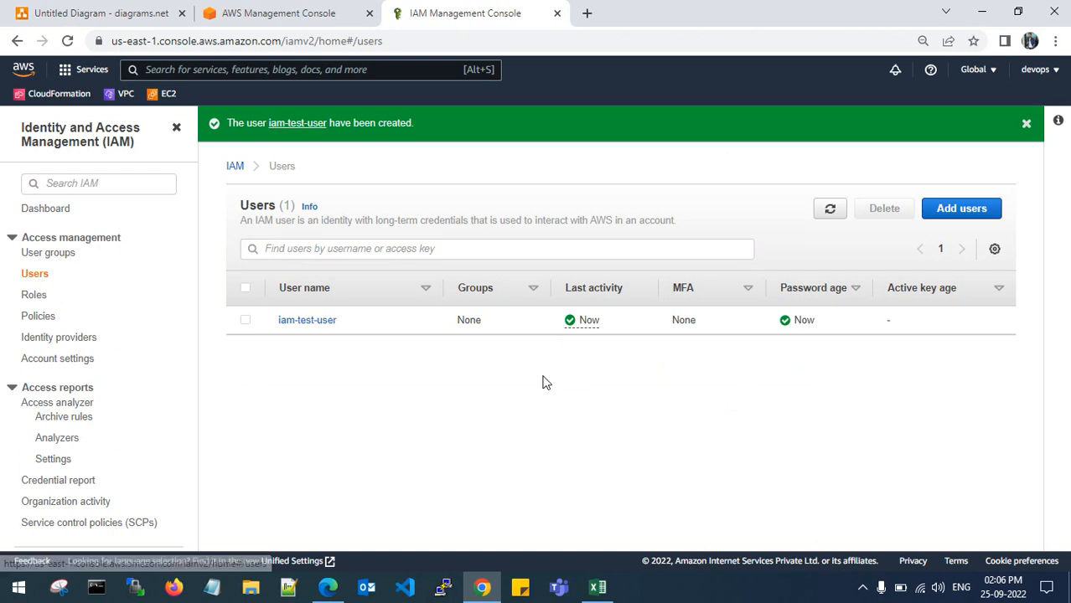
left_click(335, 331)
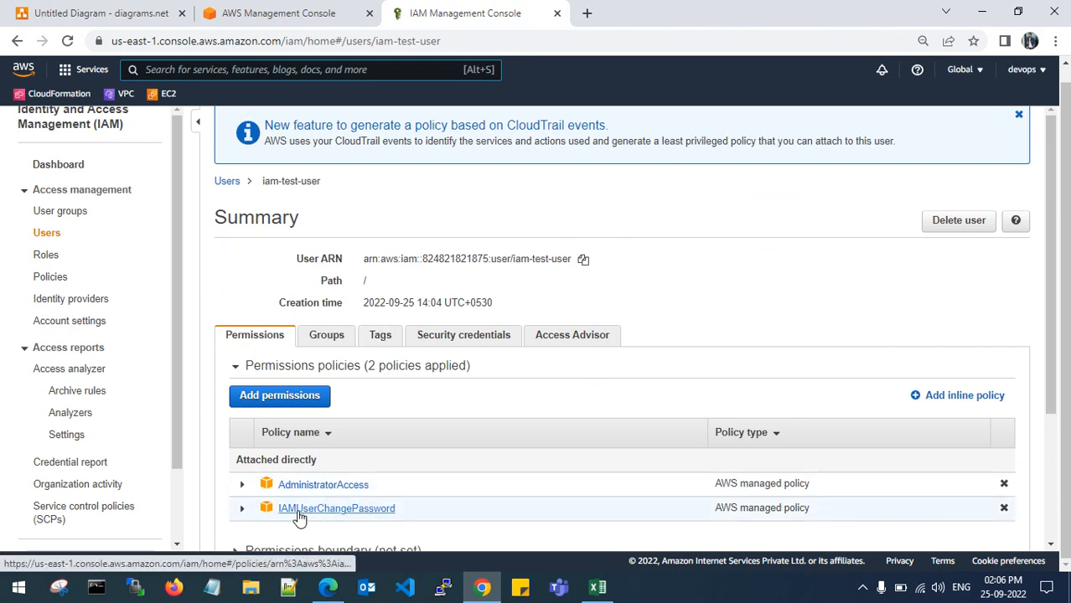
scroll(461, 478, "down", 1)
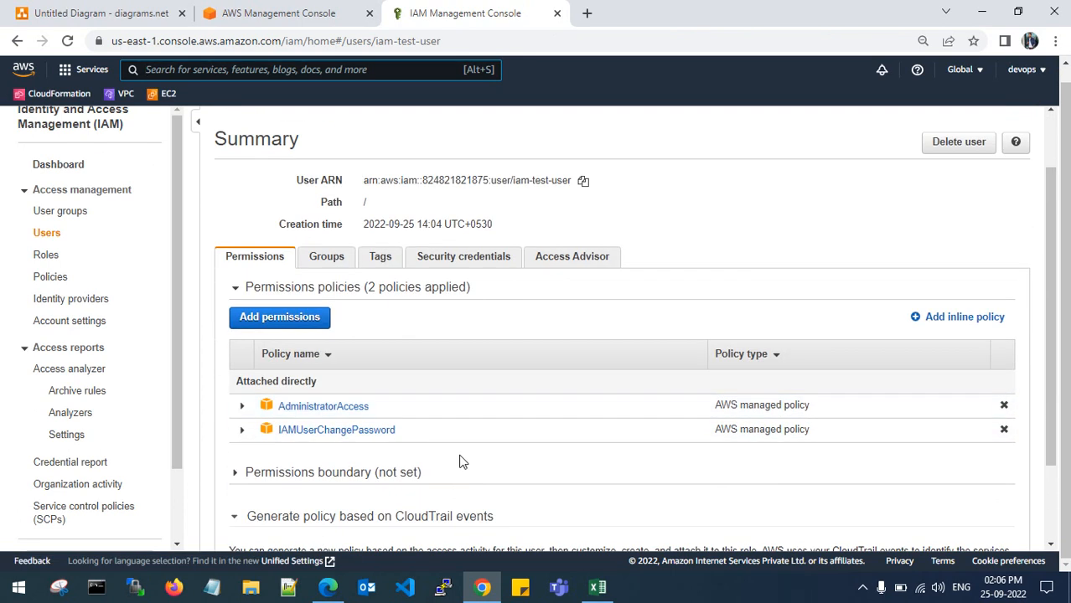
scroll(394, 318, "up", 1)
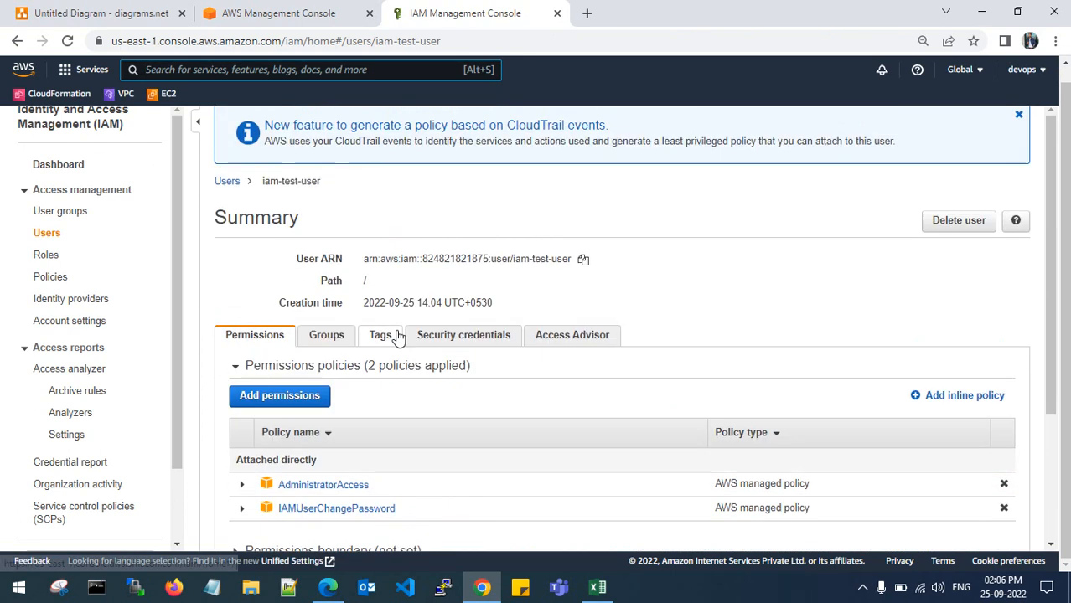
left_click(46, 255)
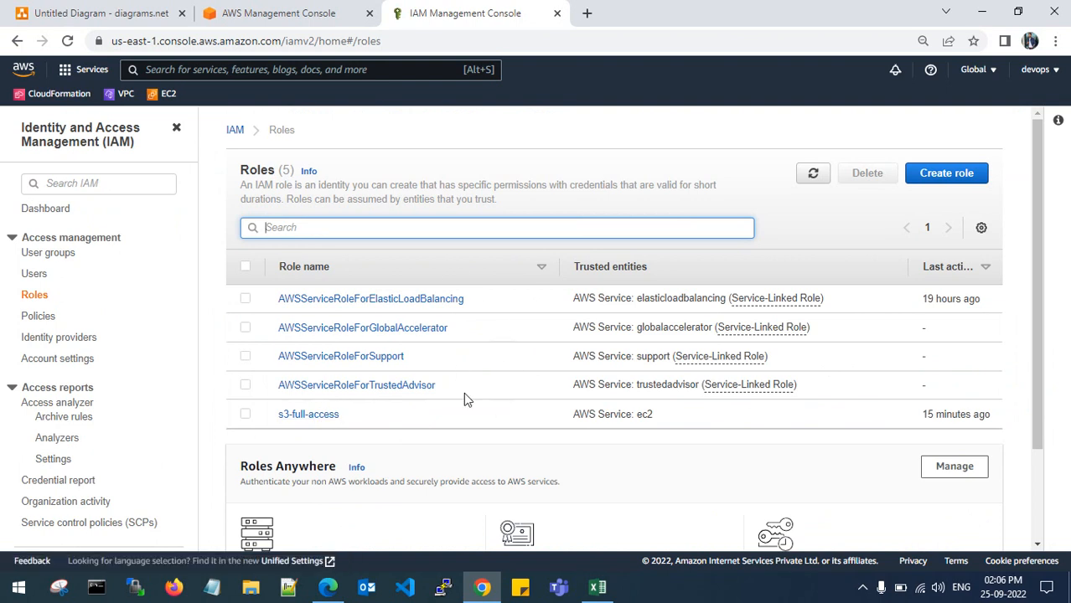
- Browse the list of 973 managed policies, then open the empty User groups list
left_click(42, 317)
scroll(480, 354, "down", 1)
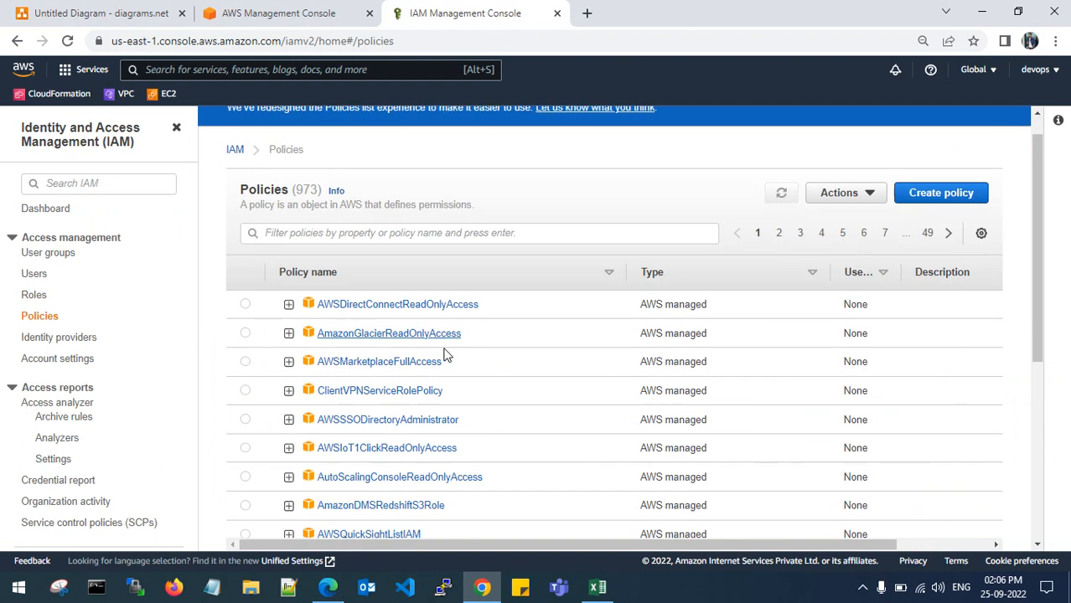
scroll(477, 317, "down", 4)
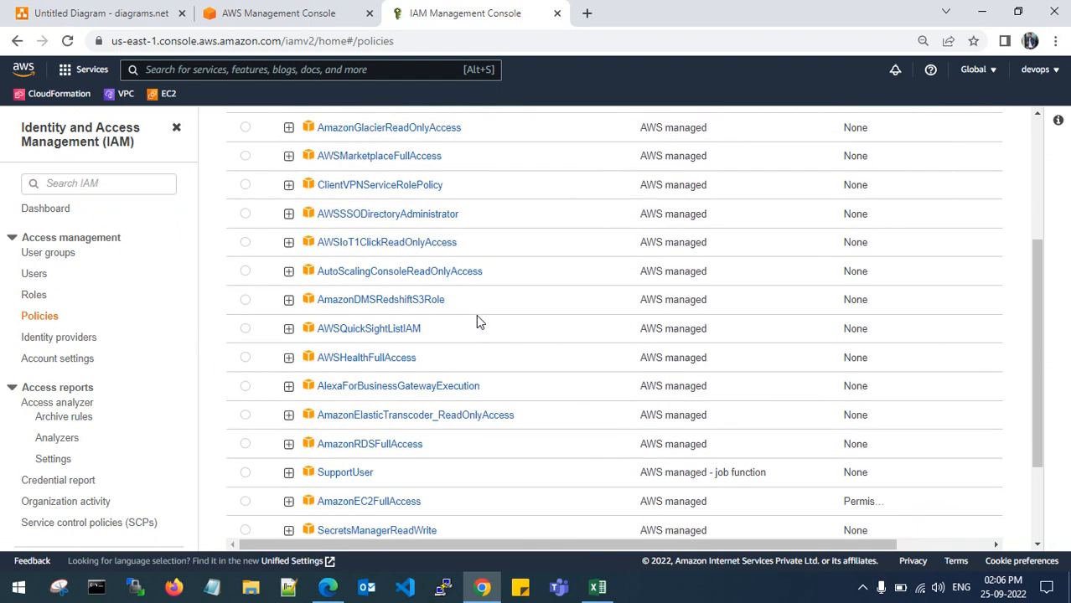
scroll(461, 384, "up", 4)
scroll(461, 391, "up", 1)
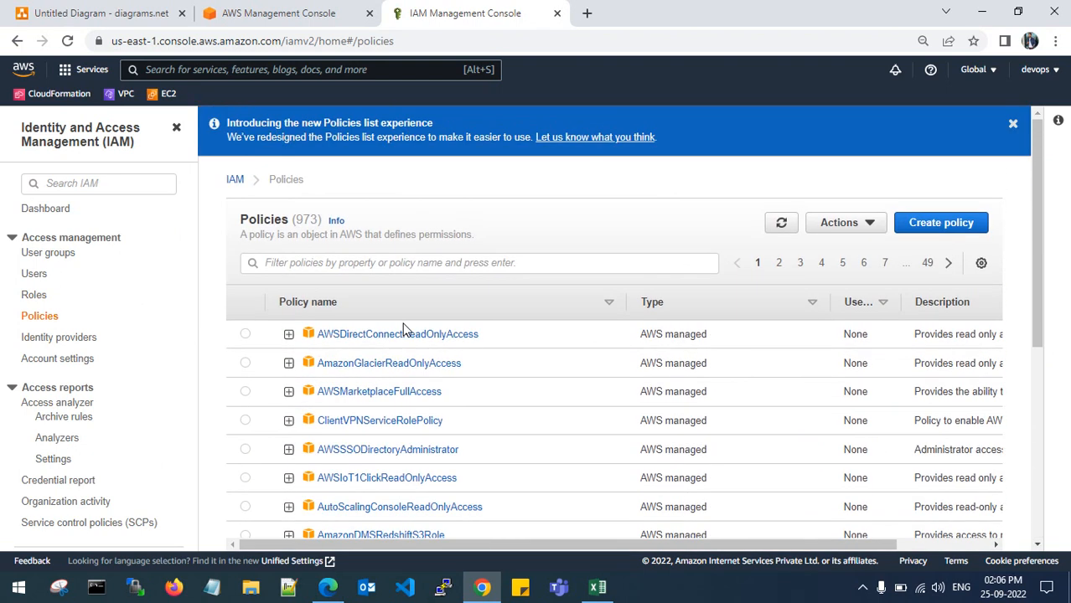
left_click_drag(292, 219, 324, 220)
left_click(323, 222)
left_click(53, 255)
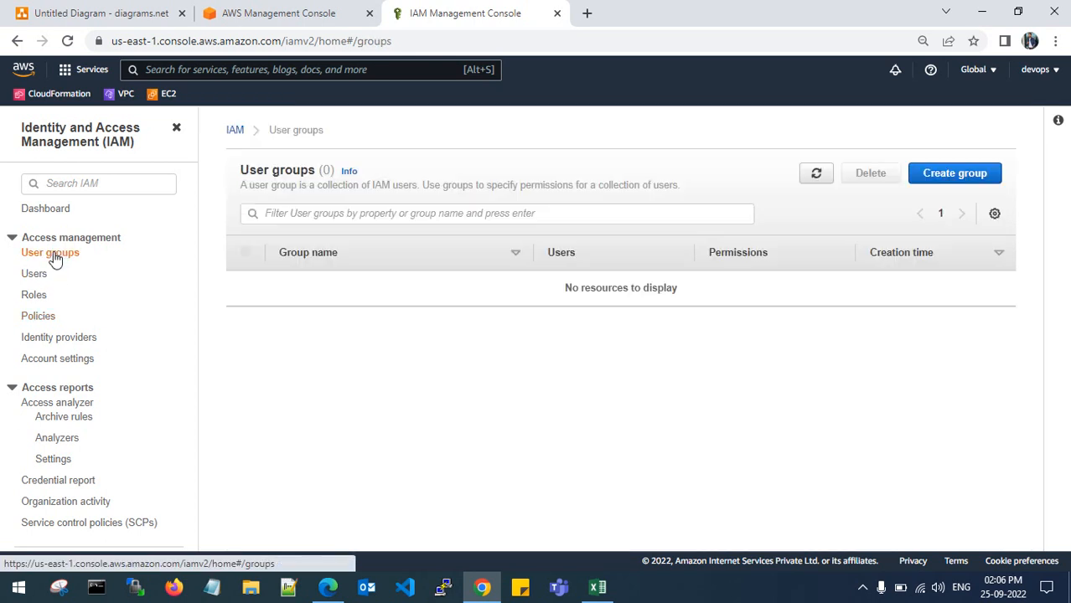
- Start a new user group and name it R&Dgroup
left_click(940, 180)
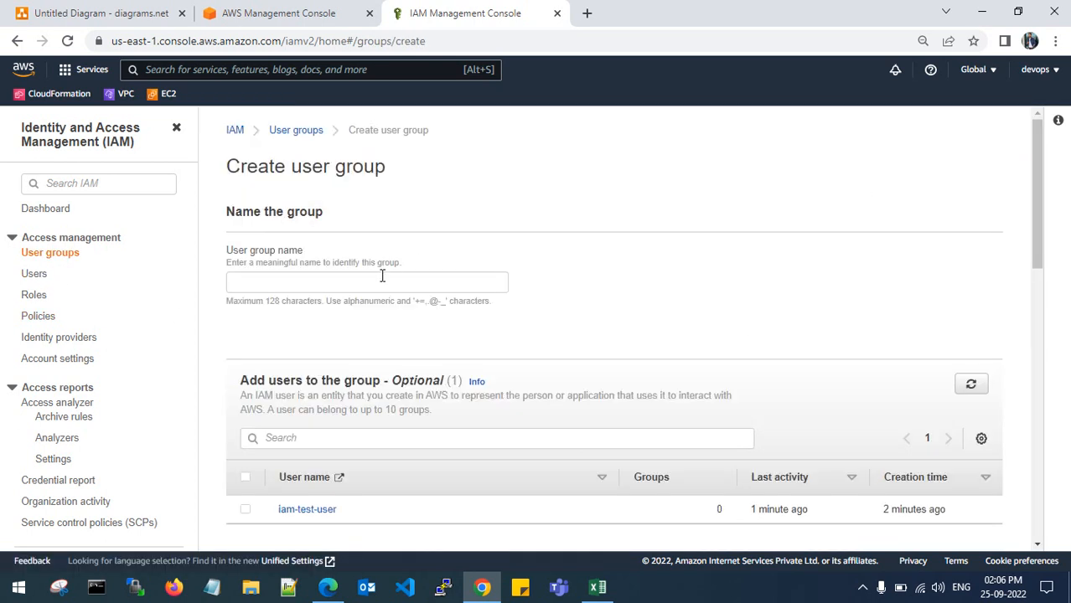
left_click(382, 278)
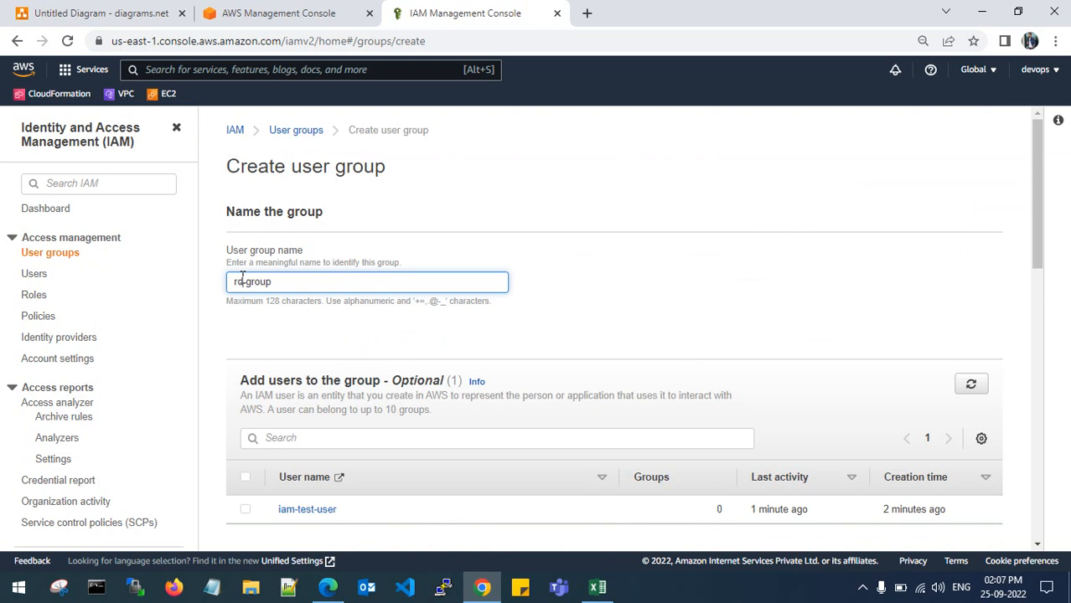
type("R&D")
left_click(610, 285)
- Add iam-test-user to the group and try to create it, which rejects the ampersand
scroll(511, 332, "down", 2)
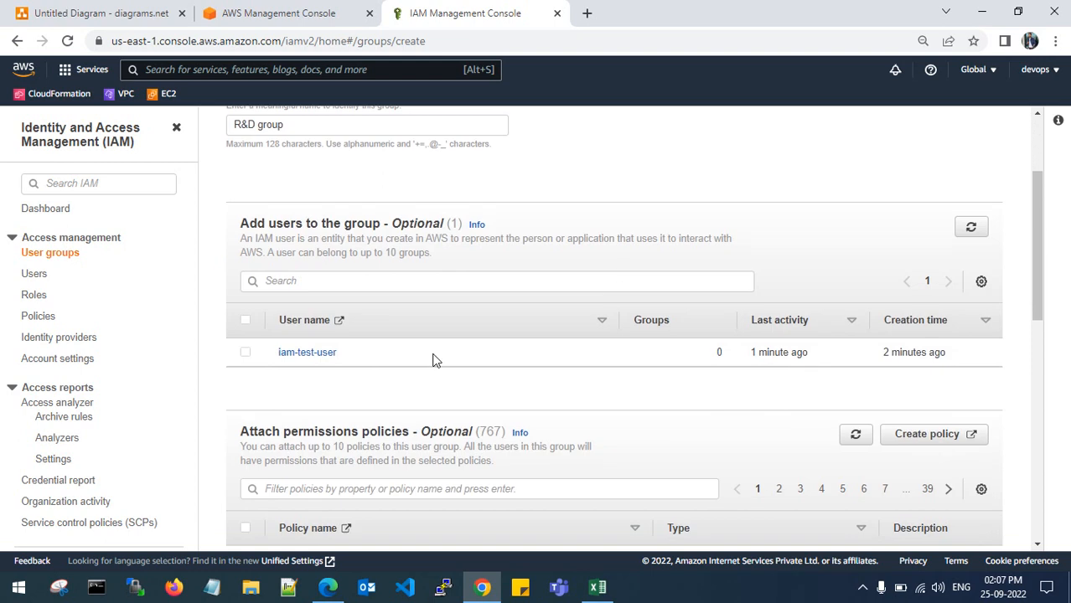
scroll(289, 349, "up", 1)
scroll(260, 381, "down", 2)
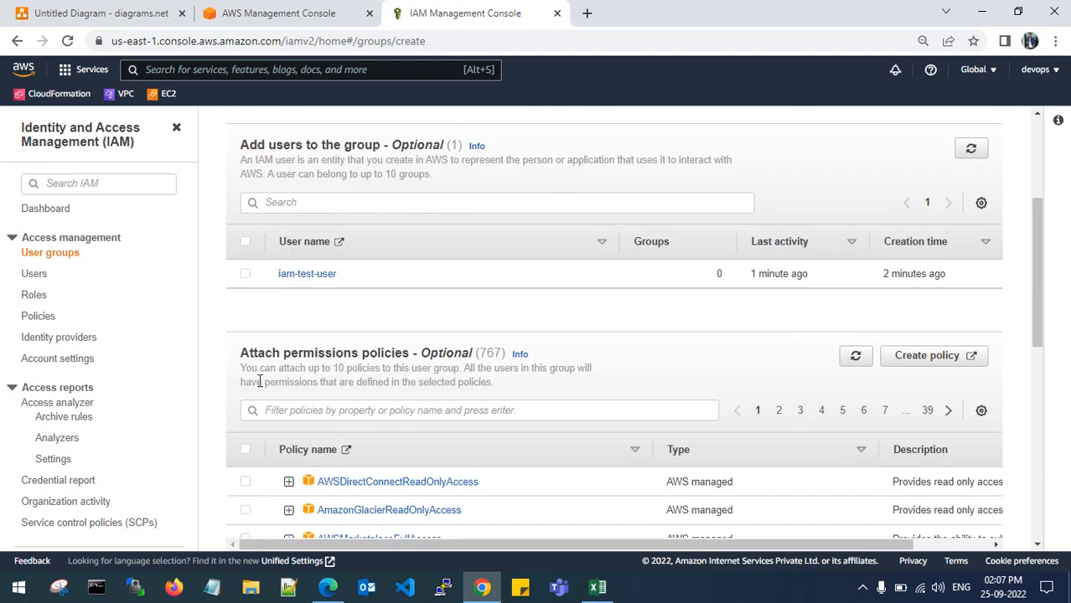
left_click(250, 275)
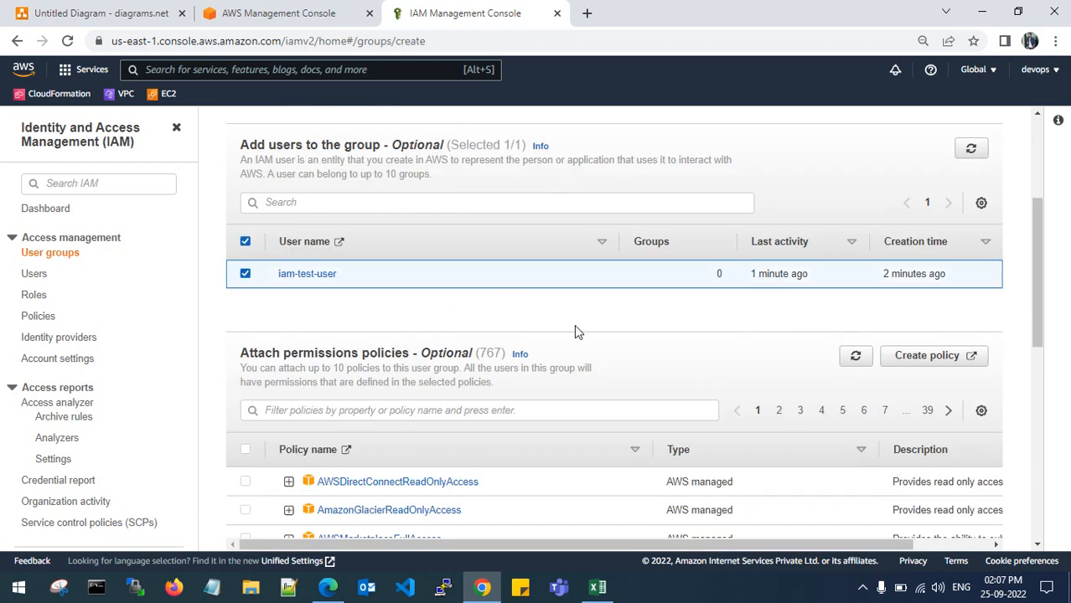
scroll(577, 324, "down", 1)
scroll(580, 324, "down", 1)
scroll(576, 363, "down", 2)
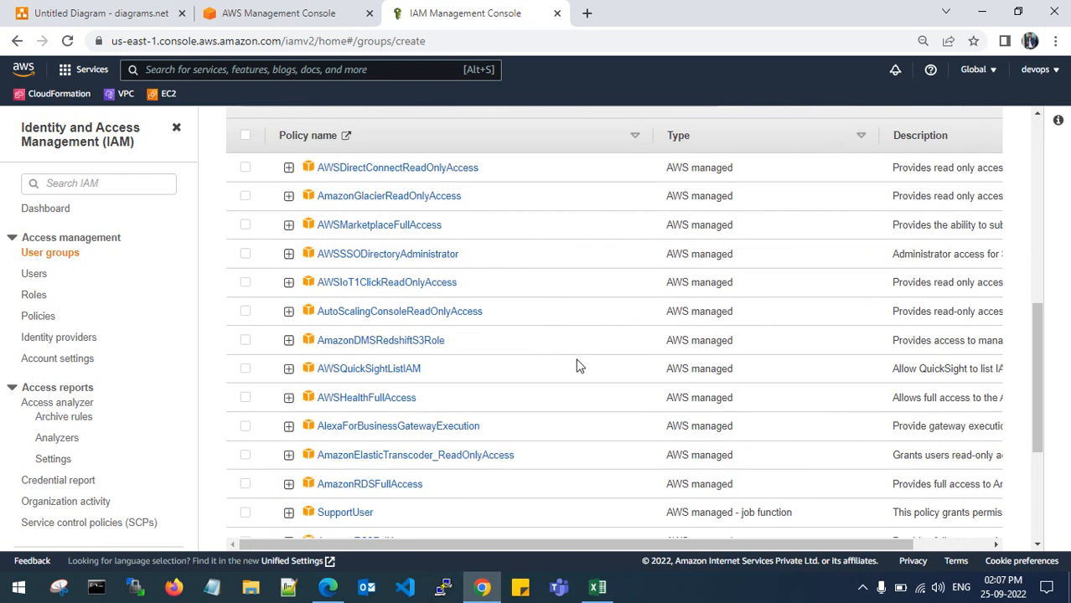
scroll(617, 340, "down", 3)
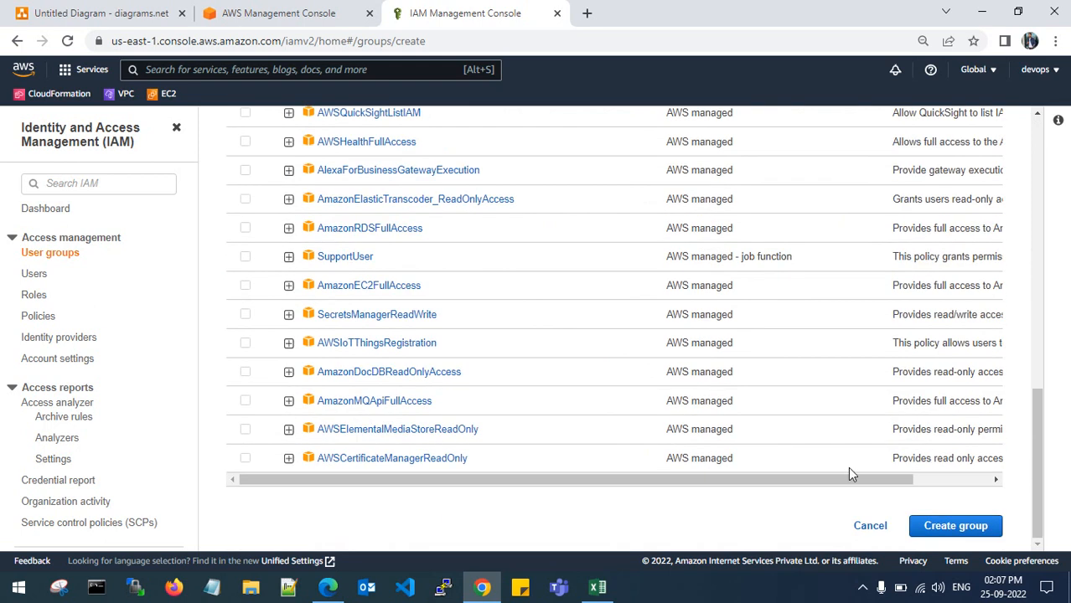
left_click(947, 522)
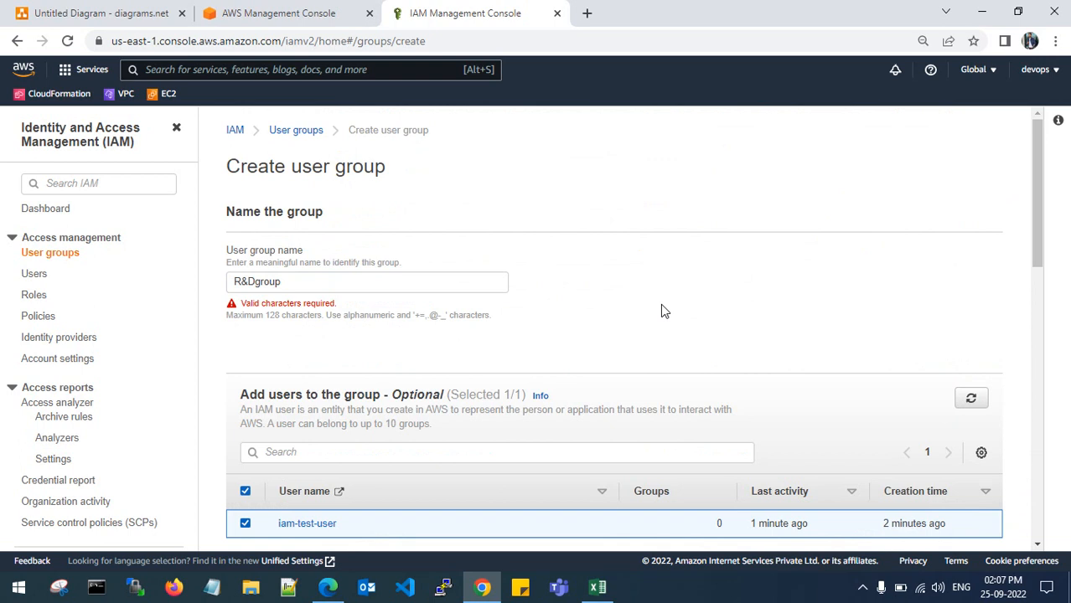
- Remove the ampersand so the group is named RDgroup, and create it
scroll(661, 327, "down", 7)
scroll(434, 382, "up", 7)
left_click(256, 284)
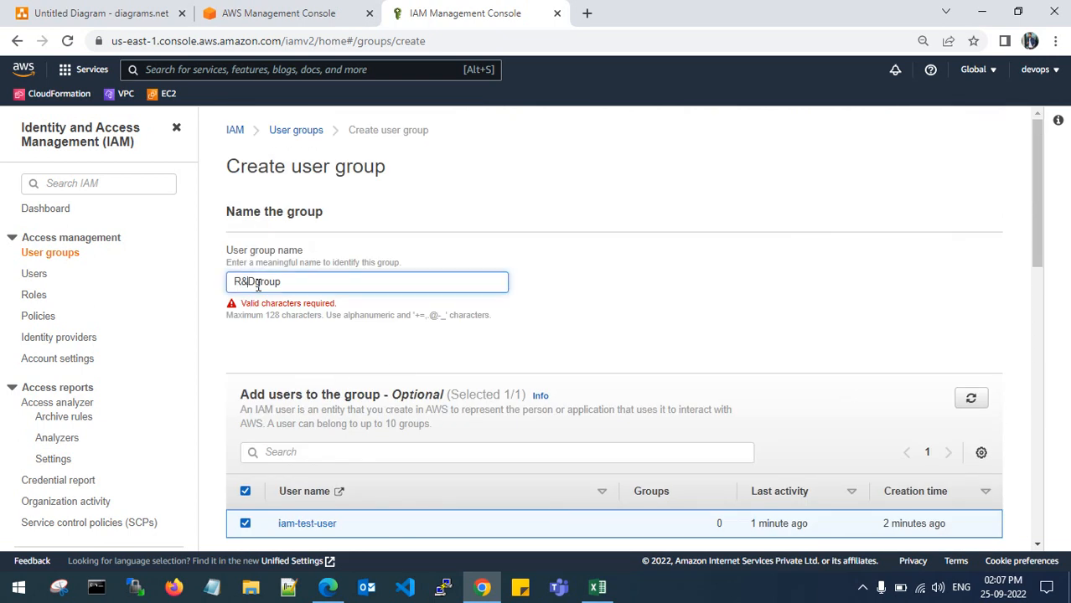
key("BackSpace")
left_click(628, 347)
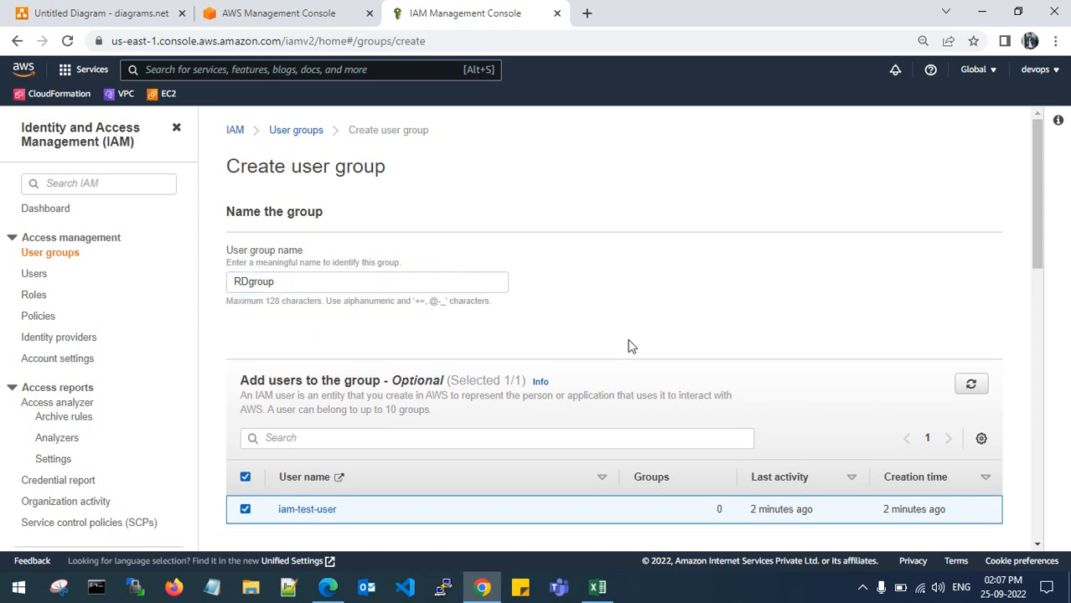
scroll(628, 352, "down", 15)
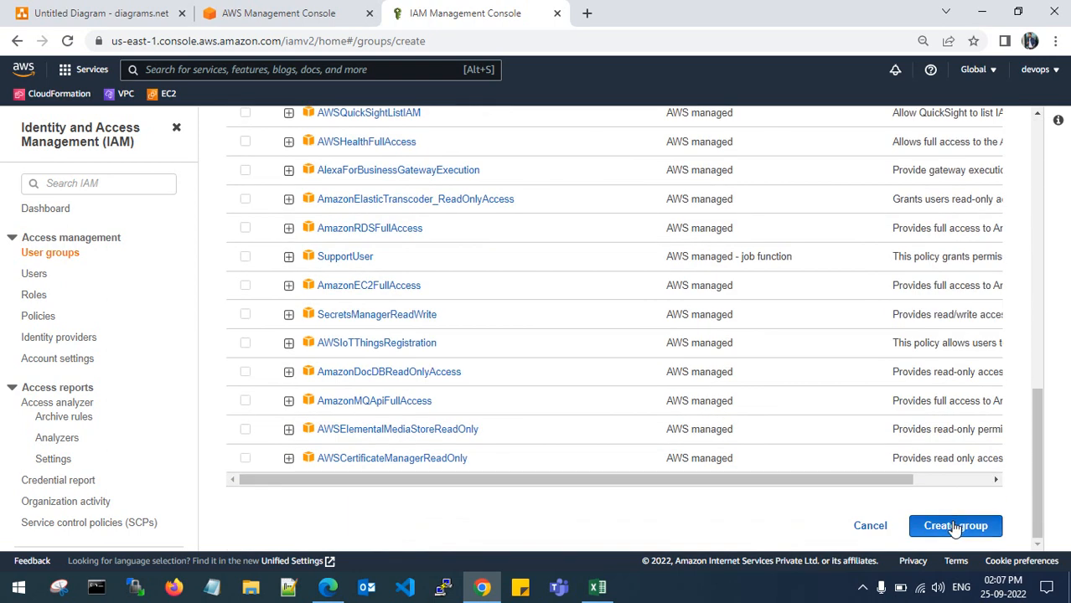
scroll(938, 504, "up", 2)
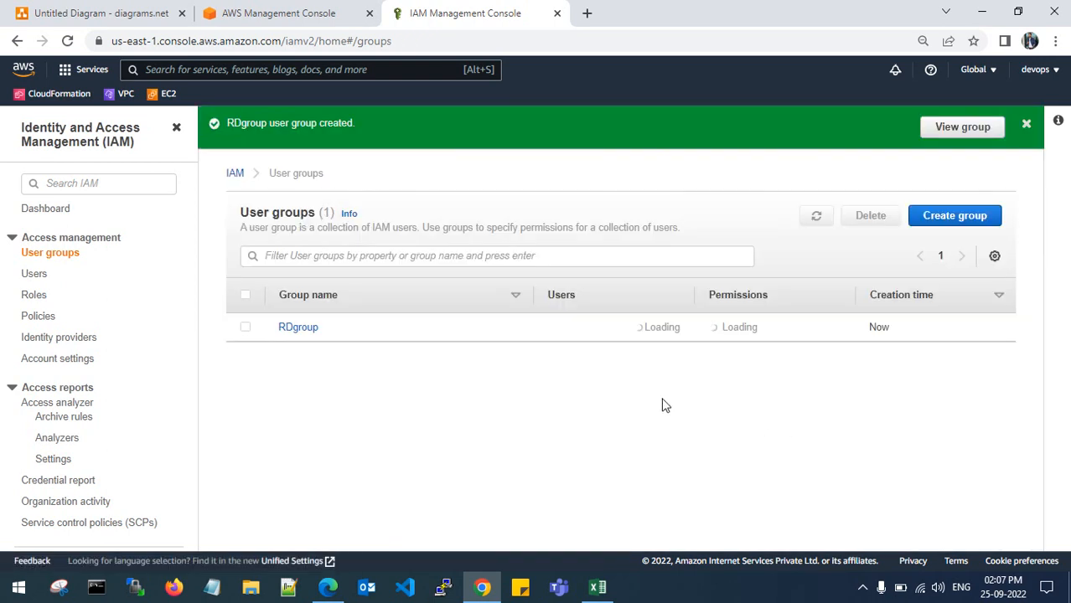
- Open RDgroup's details, then show the Users list with iam-test-user in RDgroup
left_click(1027, 126)
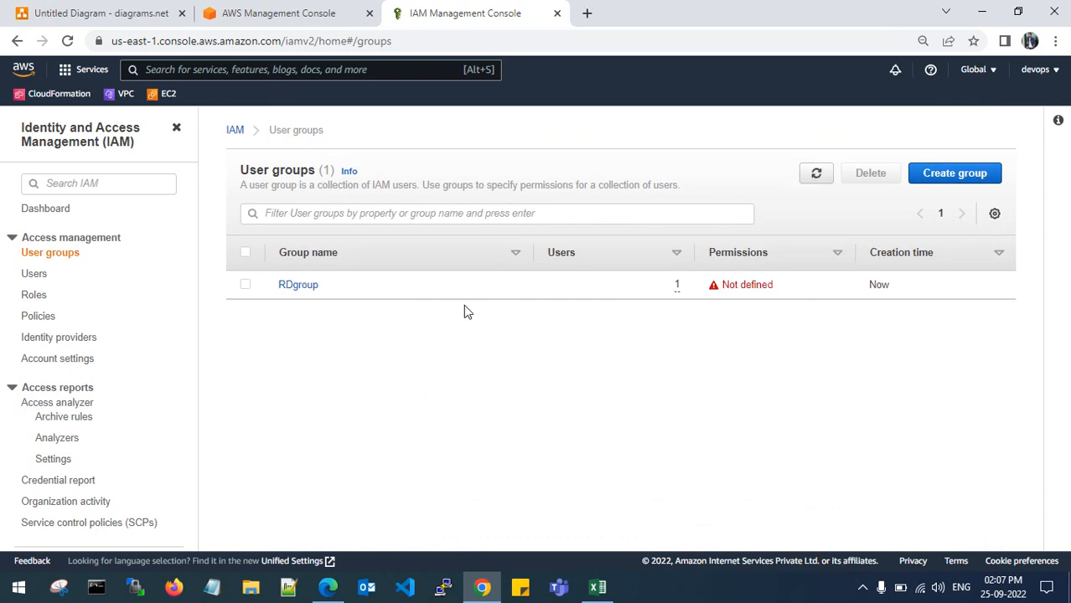
left_click(309, 288)
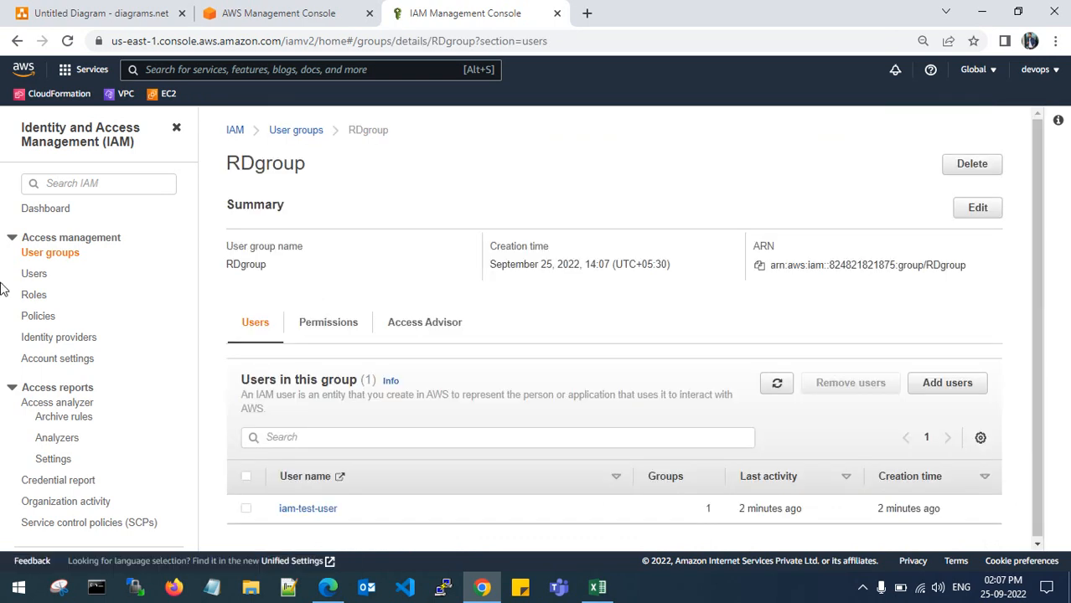
left_click(37, 276)
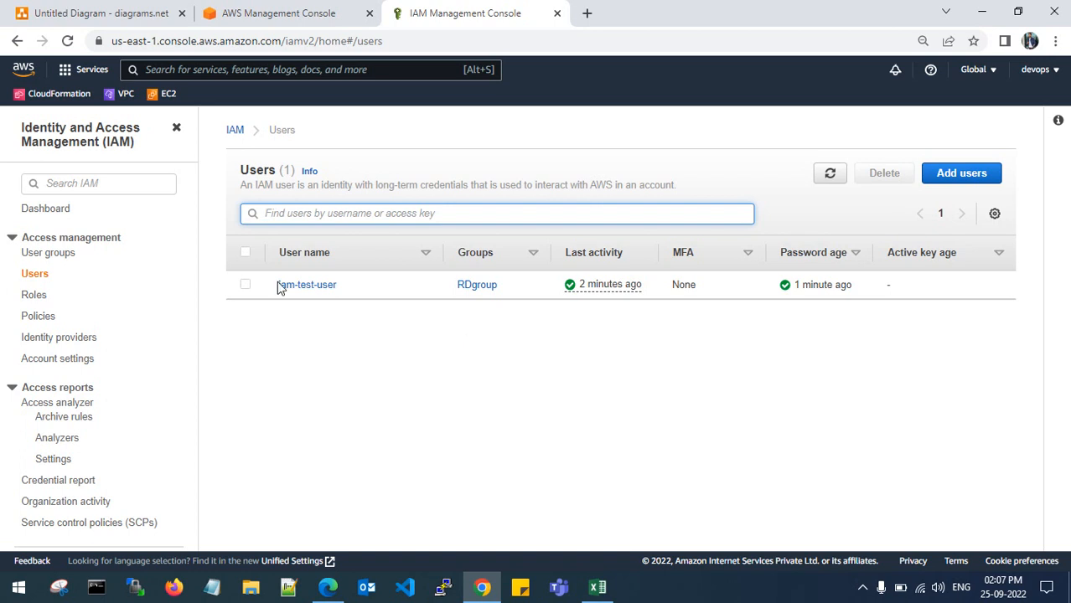
- Start a new user named test-1 with programmatic access only, no console password
left_click(955, 173)
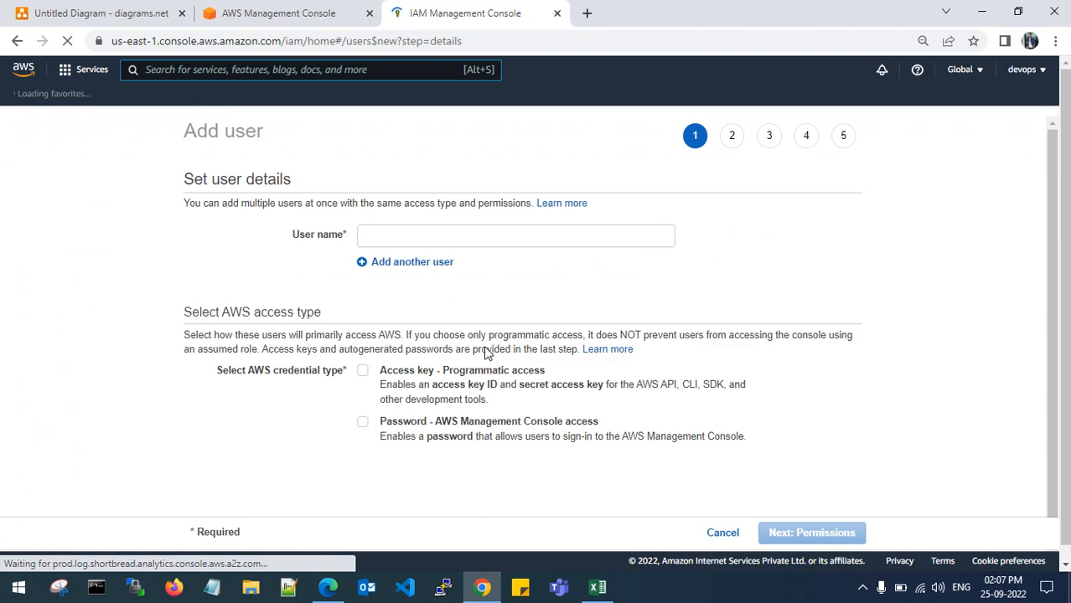
left_click(396, 240)
type("test-1")
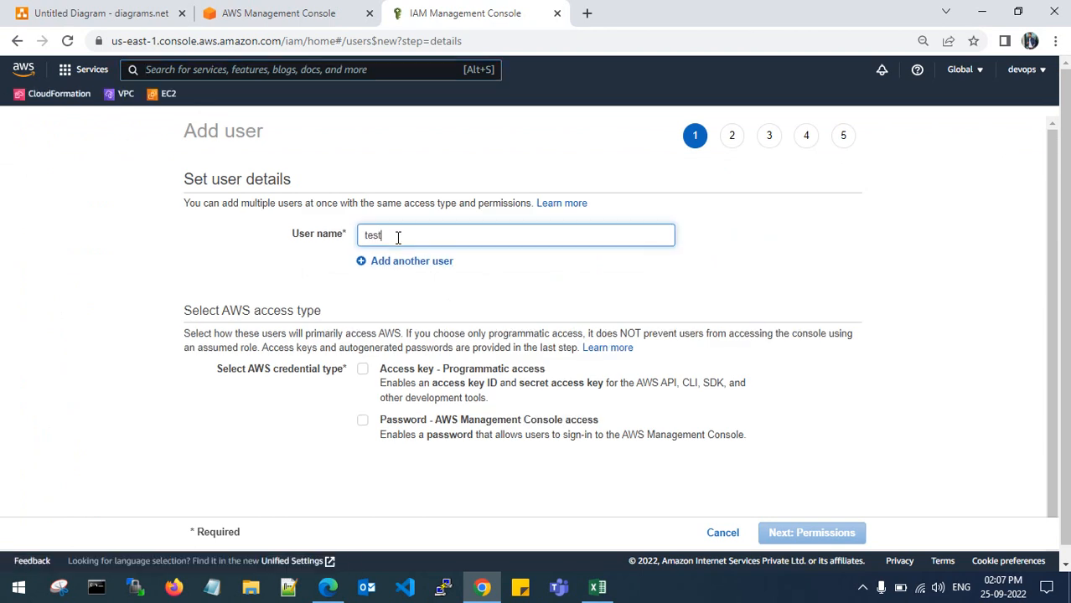
left_click(366, 422)
left_click(362, 420)
left_click(365, 370)
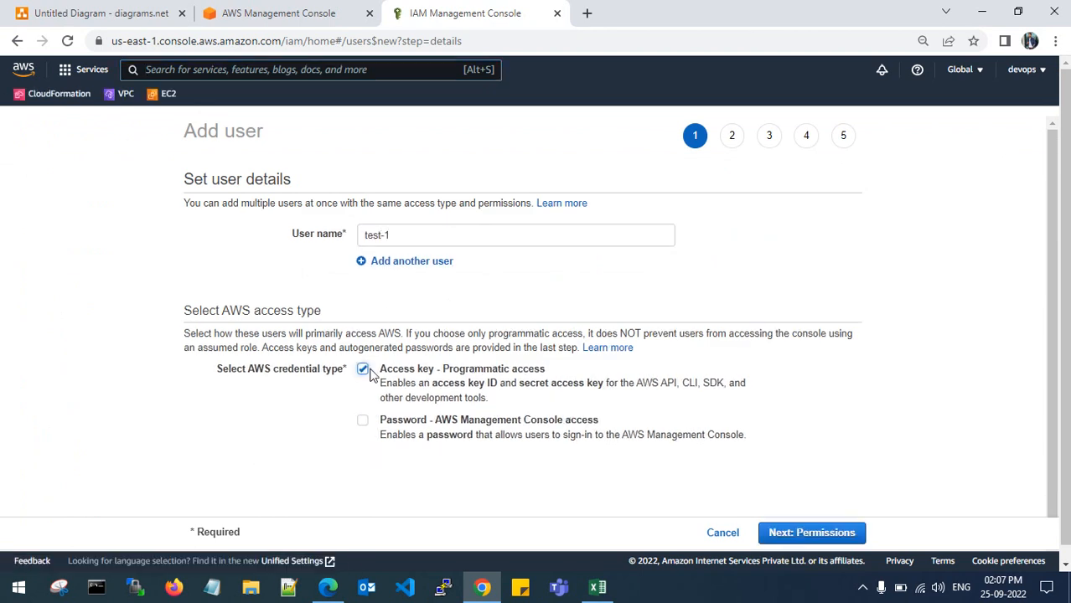
left_click(811, 533)
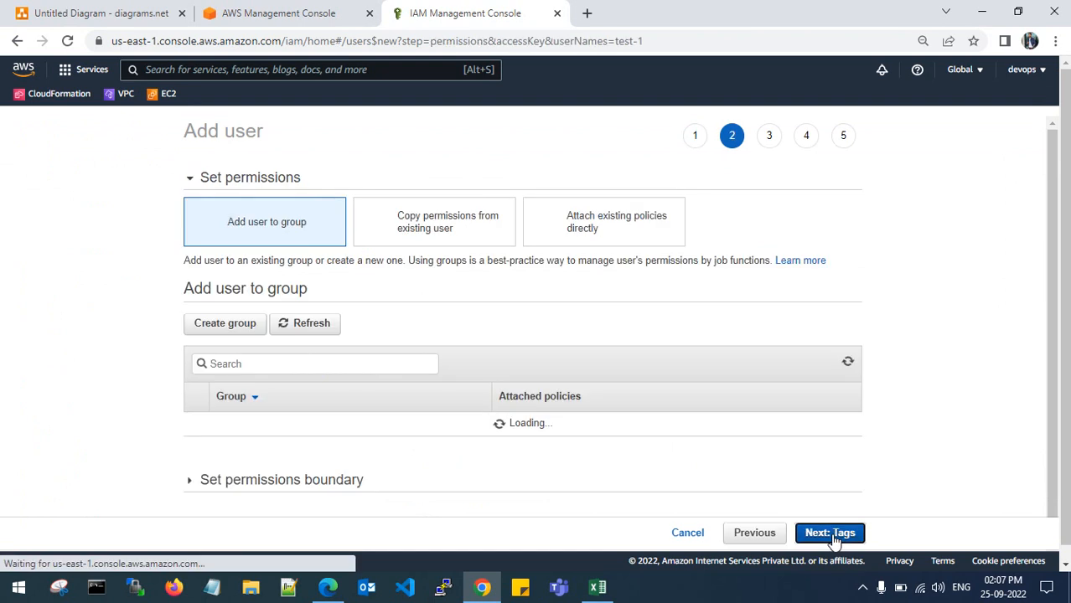
- Attach the AmazonAPIGatewayAdministrator policy directly, skip tags, and create test-1
left_click(634, 241)
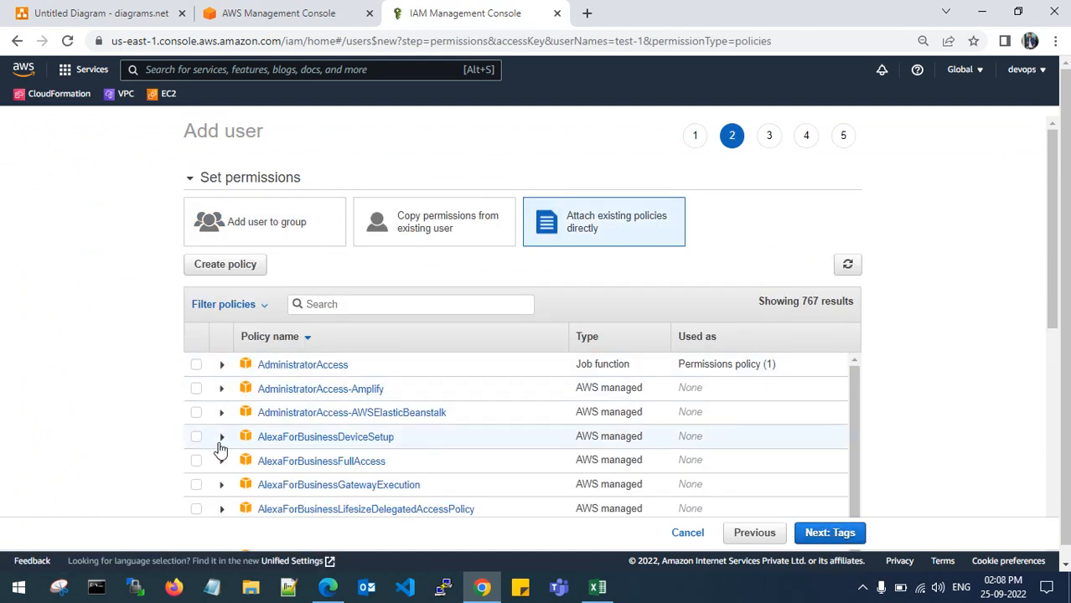
scroll(224, 465, "down", 3)
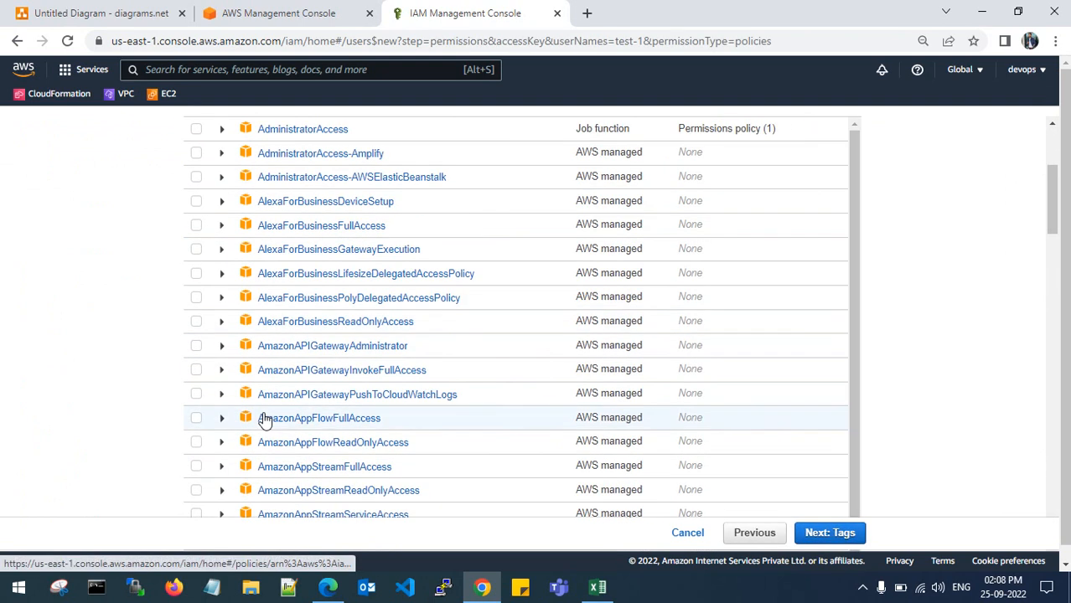
left_click(196, 345)
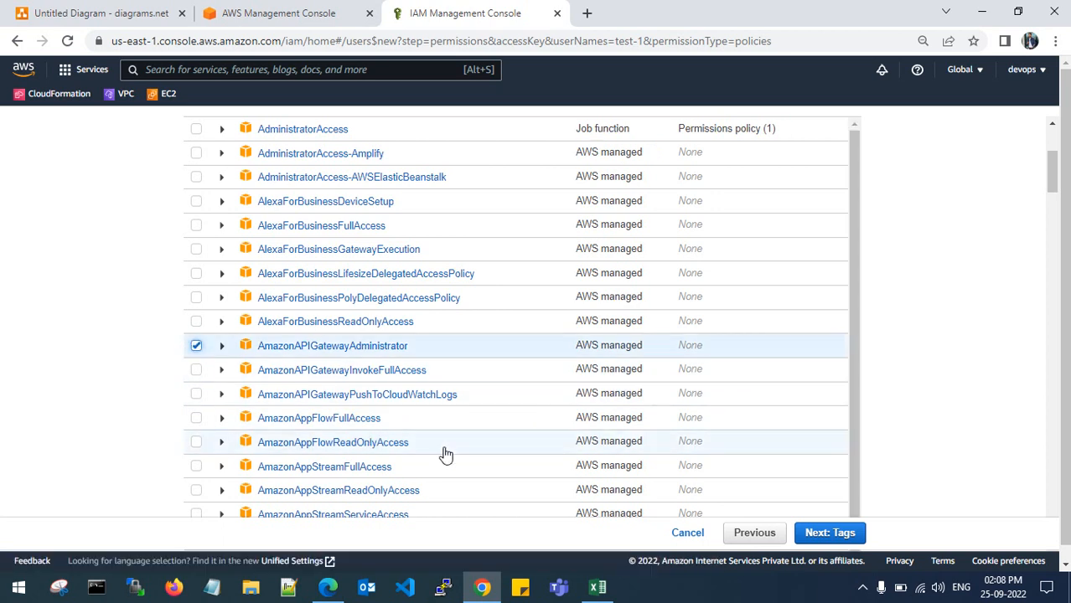
left_click(834, 533)
left_click(842, 535)
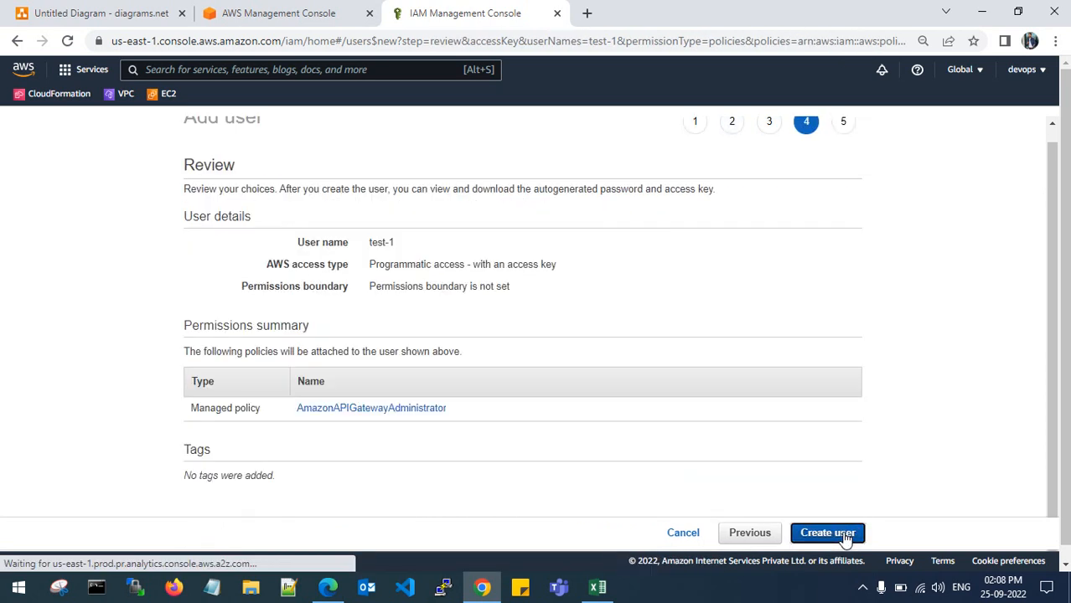
left_click(846, 536)
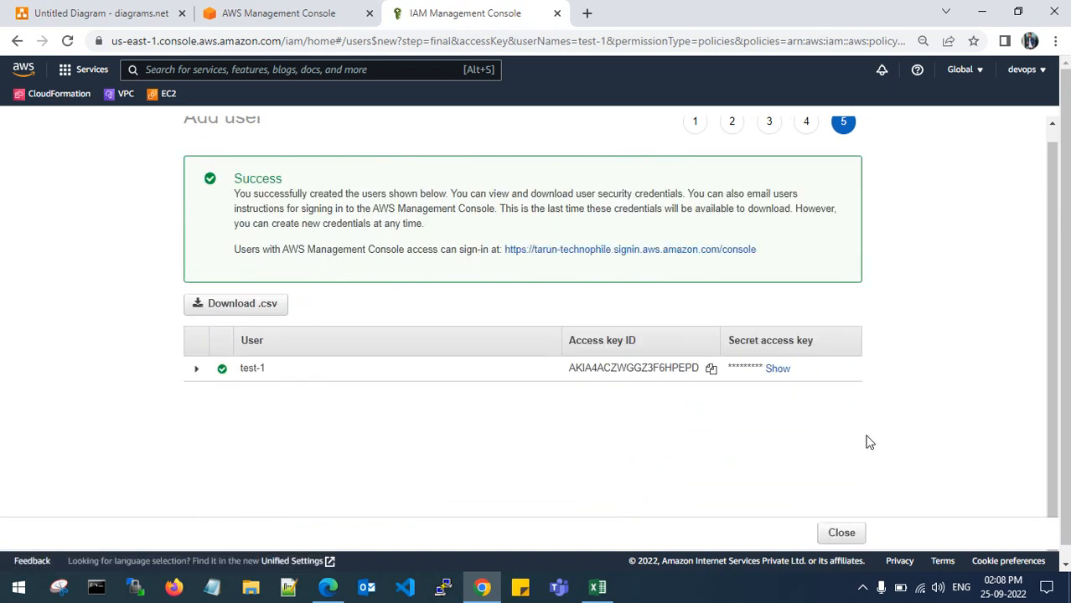
left_click(841, 533)
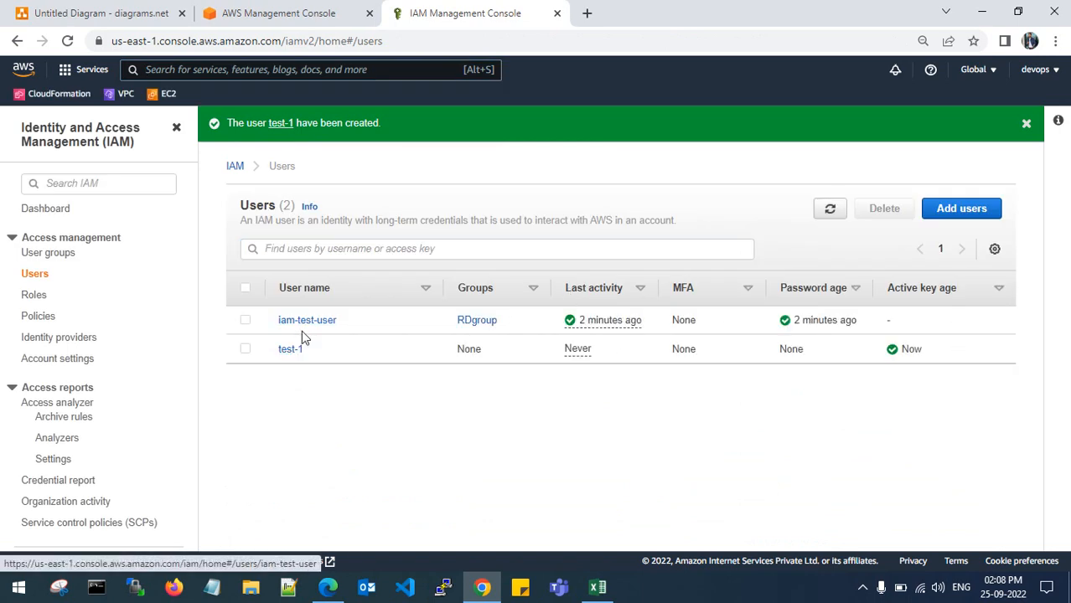
- Open the RDgroup details page to see iam-test-user as its only member
left_click(67, 255)
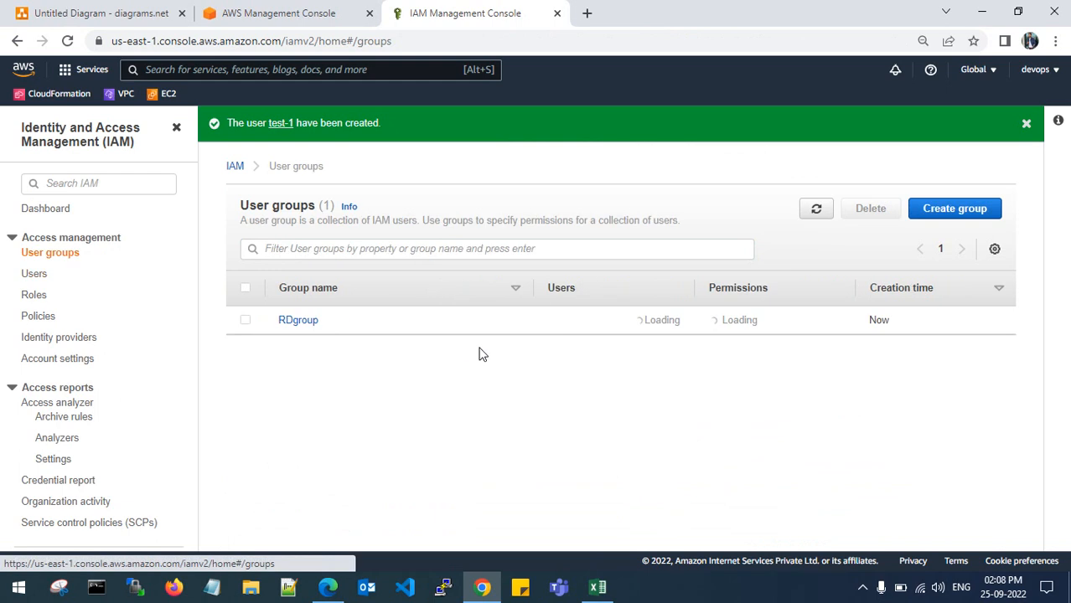
left_click(33, 274)
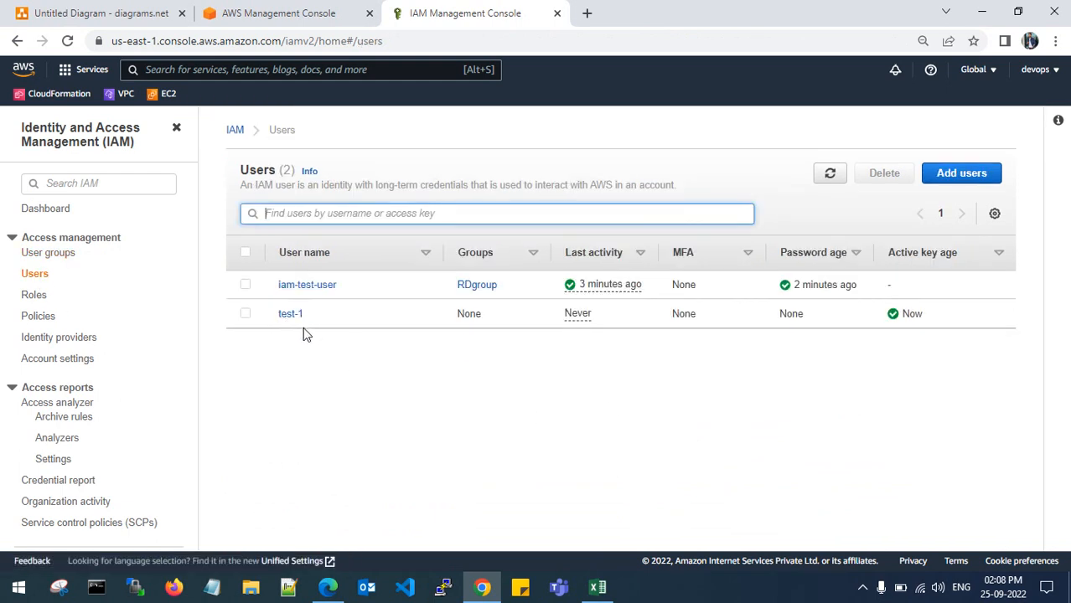
left_click(60, 254)
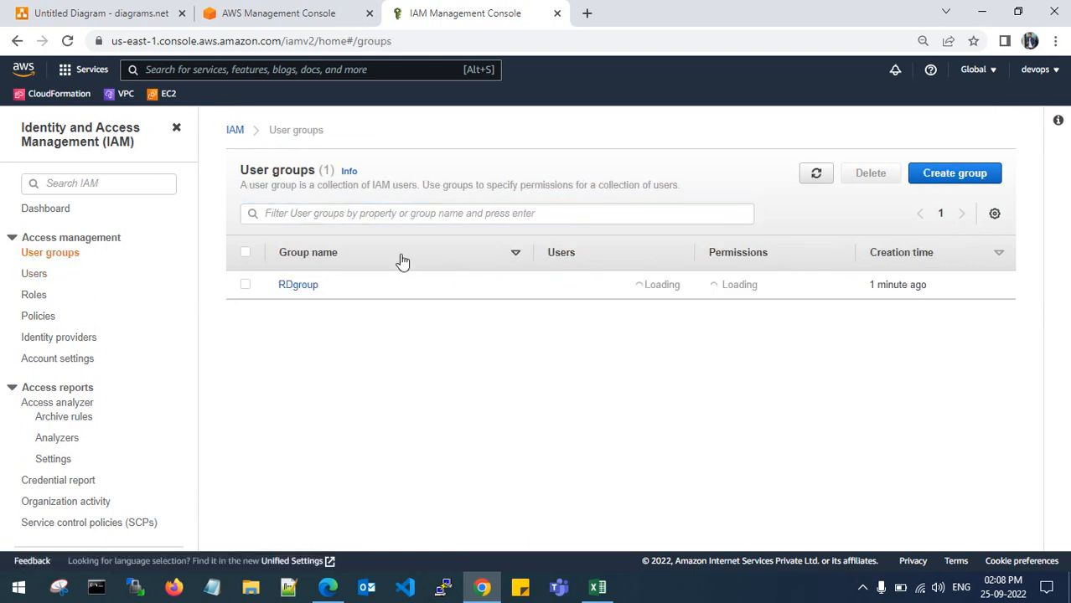
left_click(300, 286)
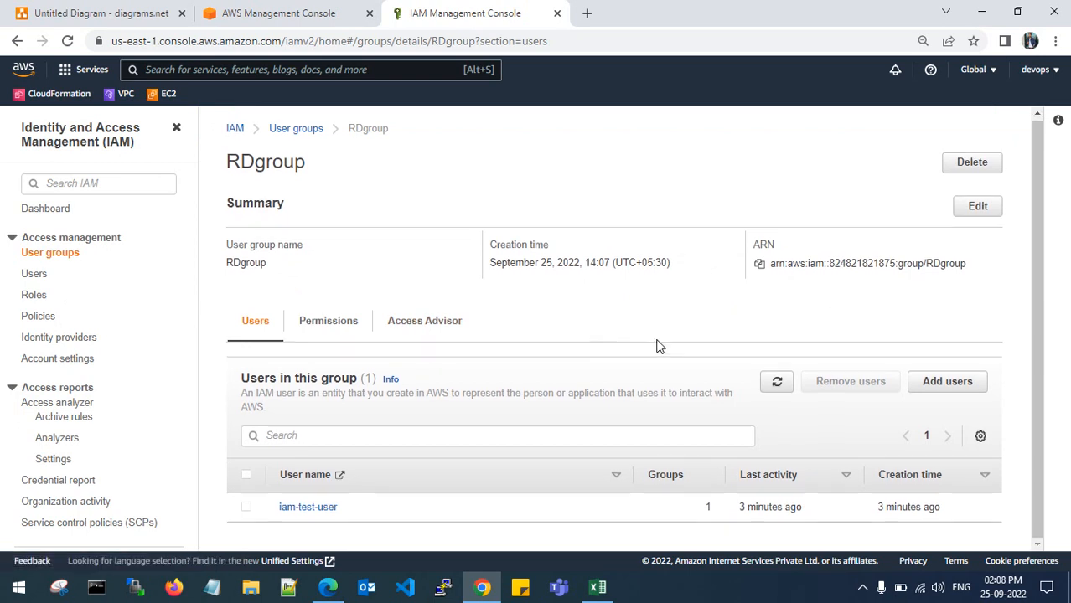
- Add test-1 to RDgroup
left_click(947, 385)
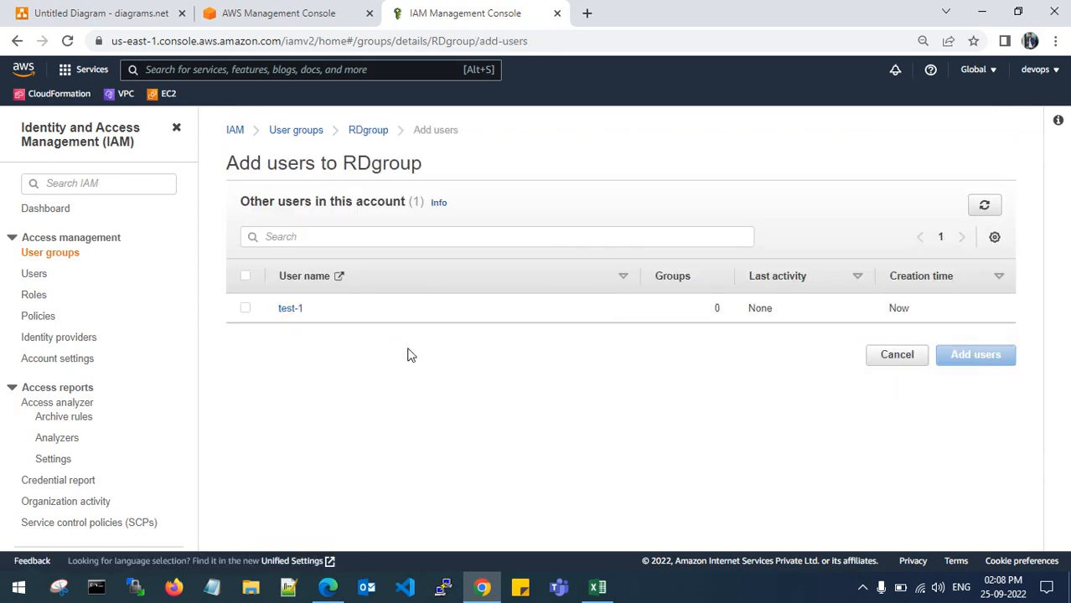
left_click(245, 309)
left_click(246, 309)
left_click(245, 308)
left_click(972, 354)
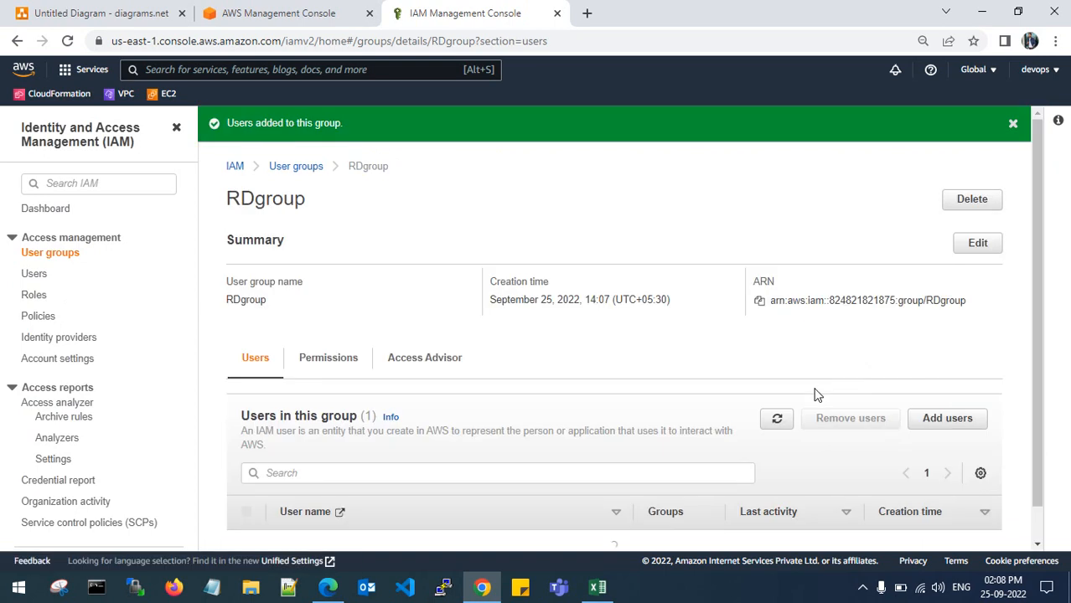
- Remove test-1 from RDgroup again and go to the Users list
scroll(629, 379, "down", 2)
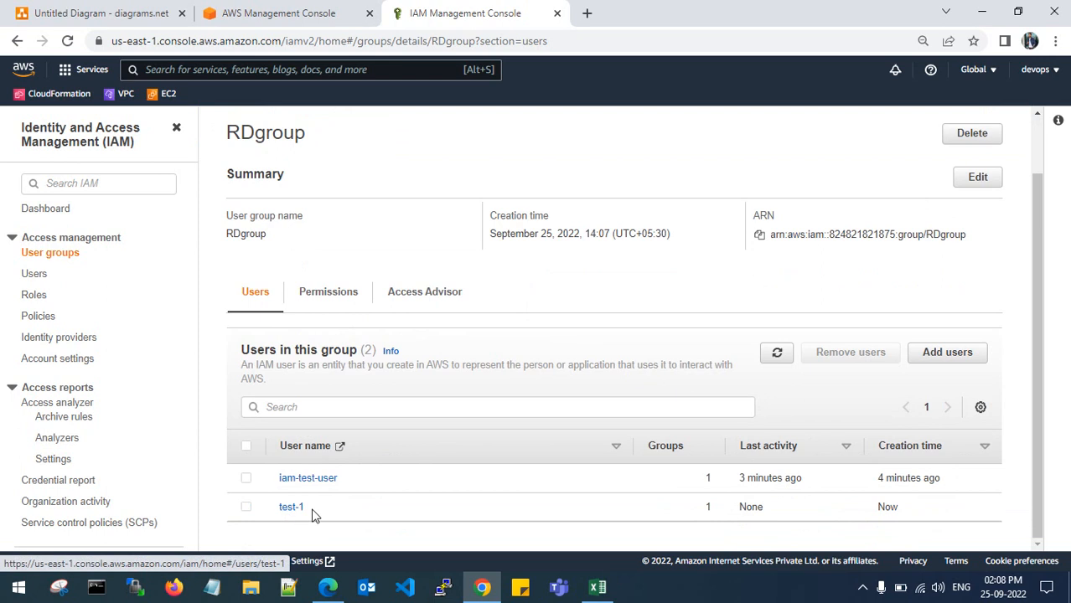
left_click(246, 508)
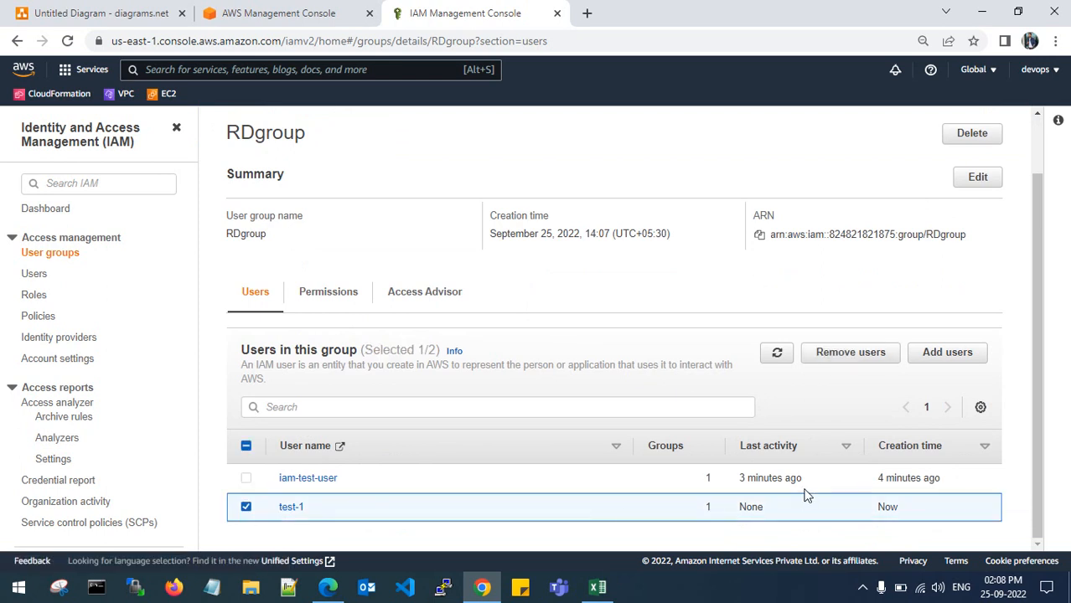
left_click(850, 352)
left_click(708, 369)
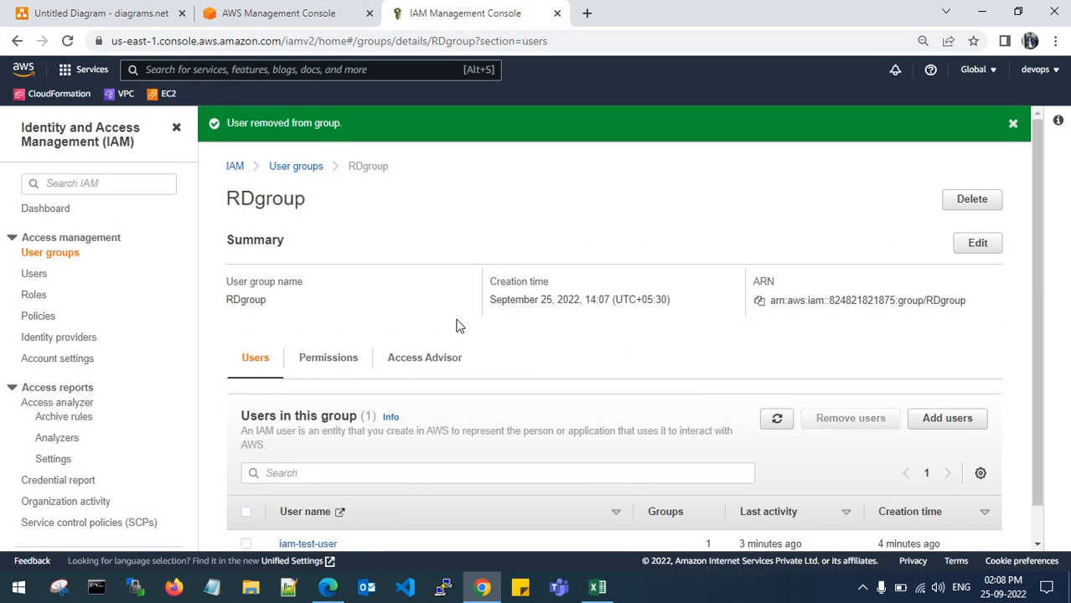
left_click(1013, 123)
left_click(34, 273)
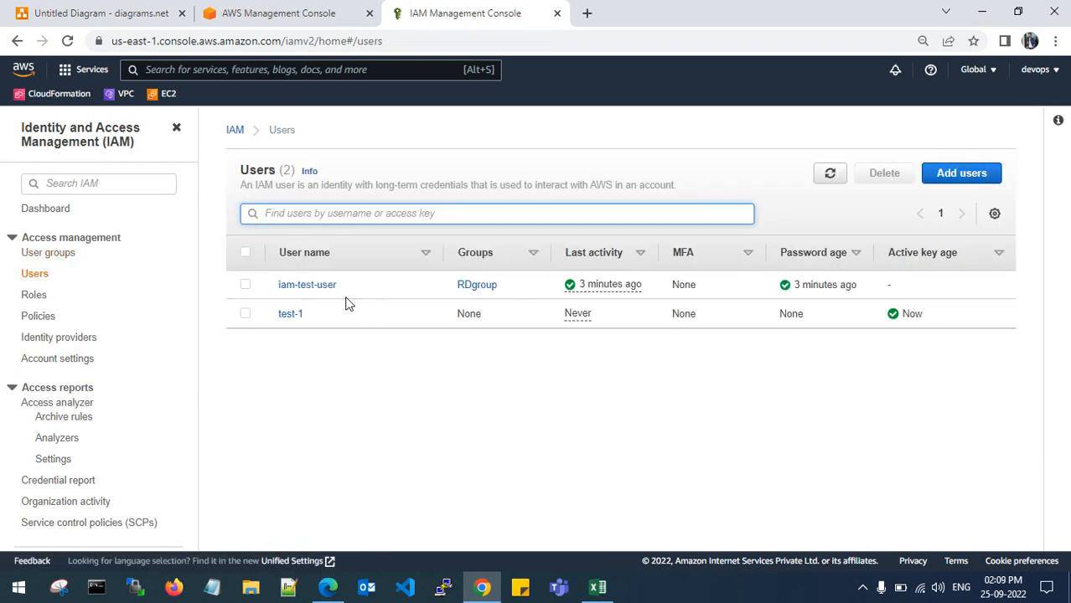
- Open the s3-full-access role and look through its permission policies
left_click(35, 295)
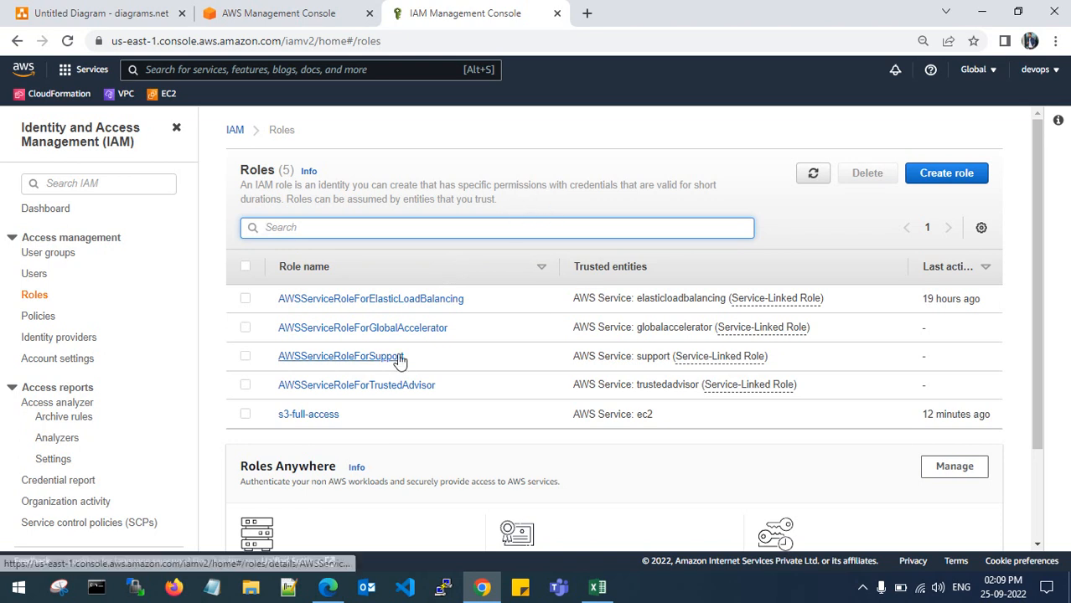
left_click(307, 416)
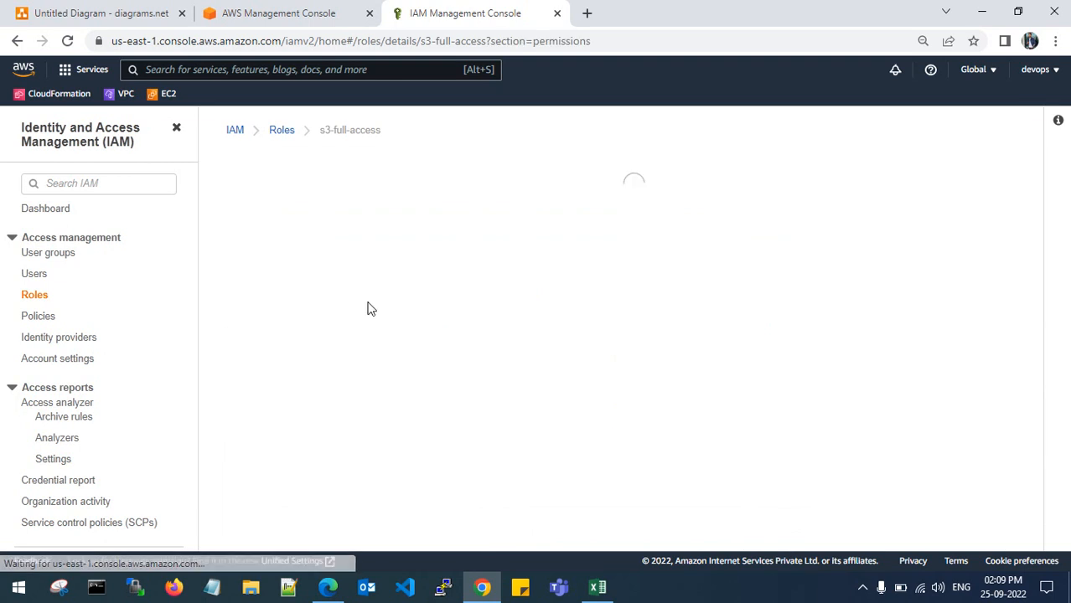
scroll(368, 306, "down", 5)
scroll(366, 306, "down", 3)
scroll(366, 306, "up", 3)
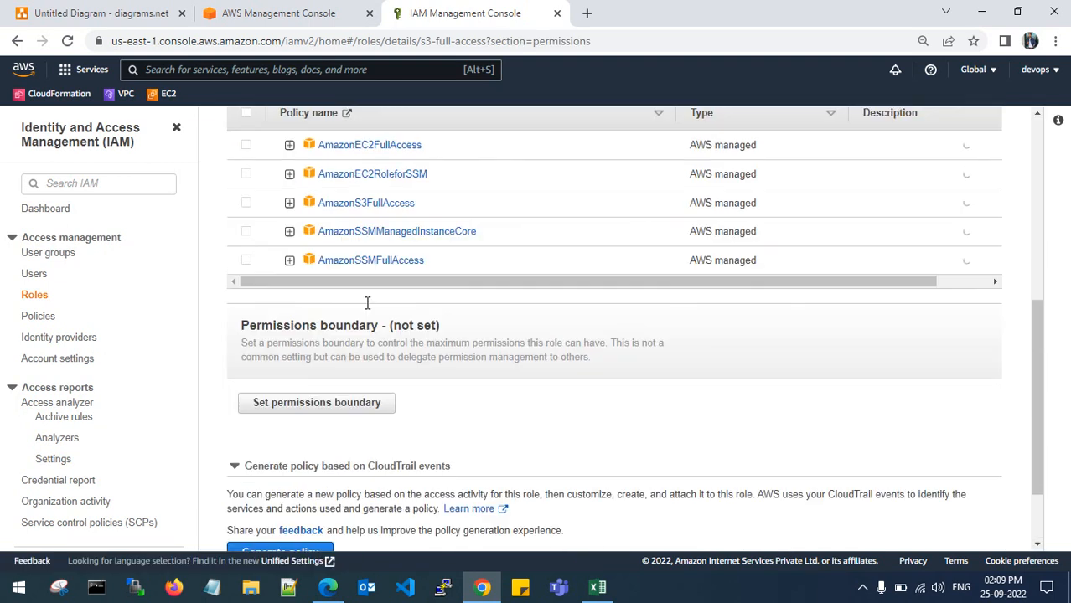
scroll(400, 303, "up", 3)
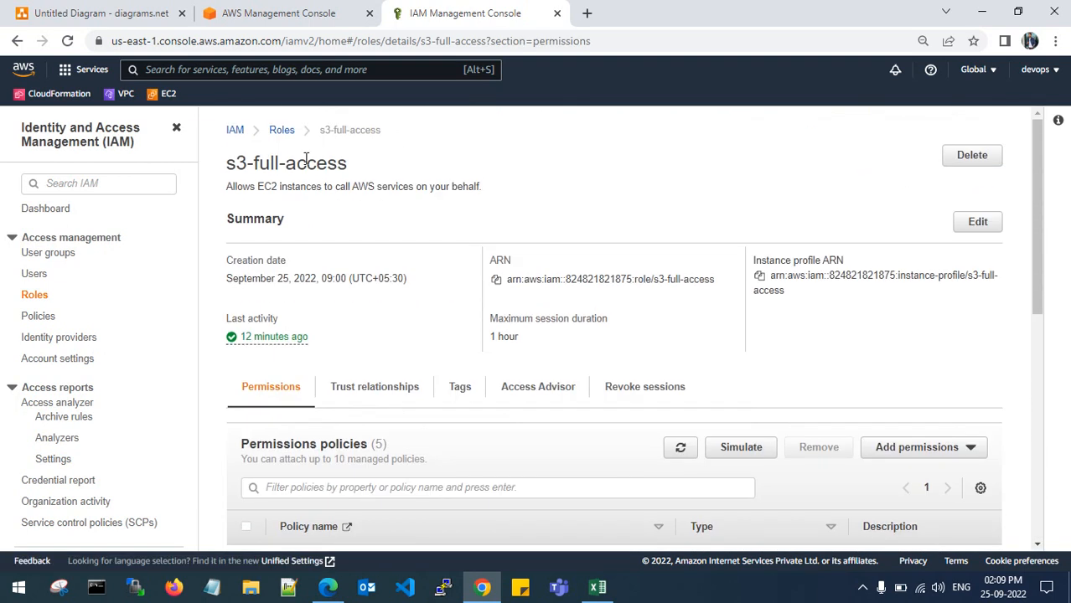
- Return through Roles and User groups to the IAM dashboard
left_click(282, 130)
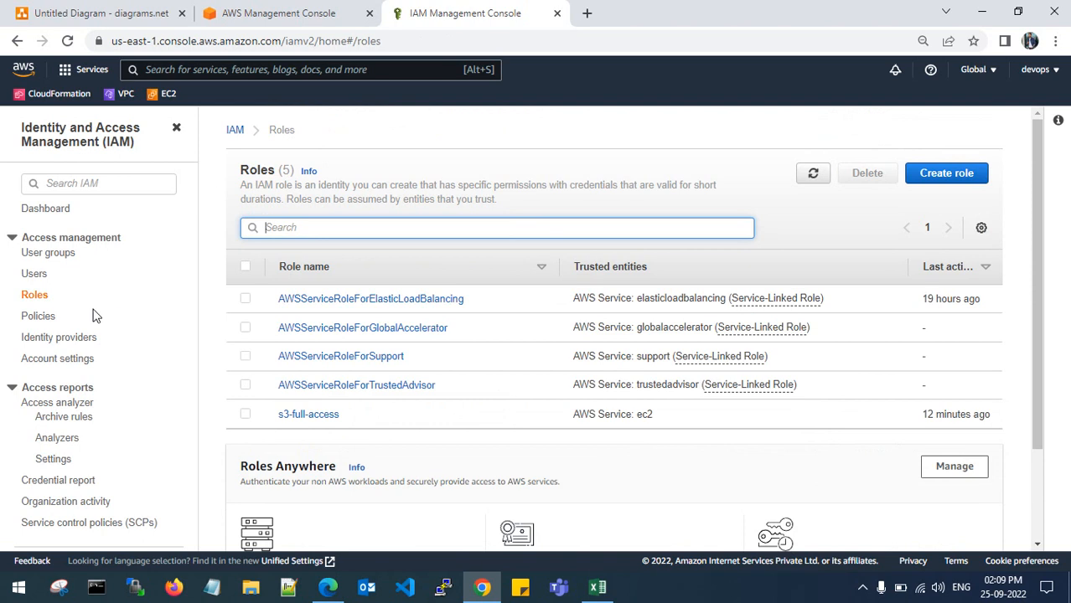
left_click(50, 256)
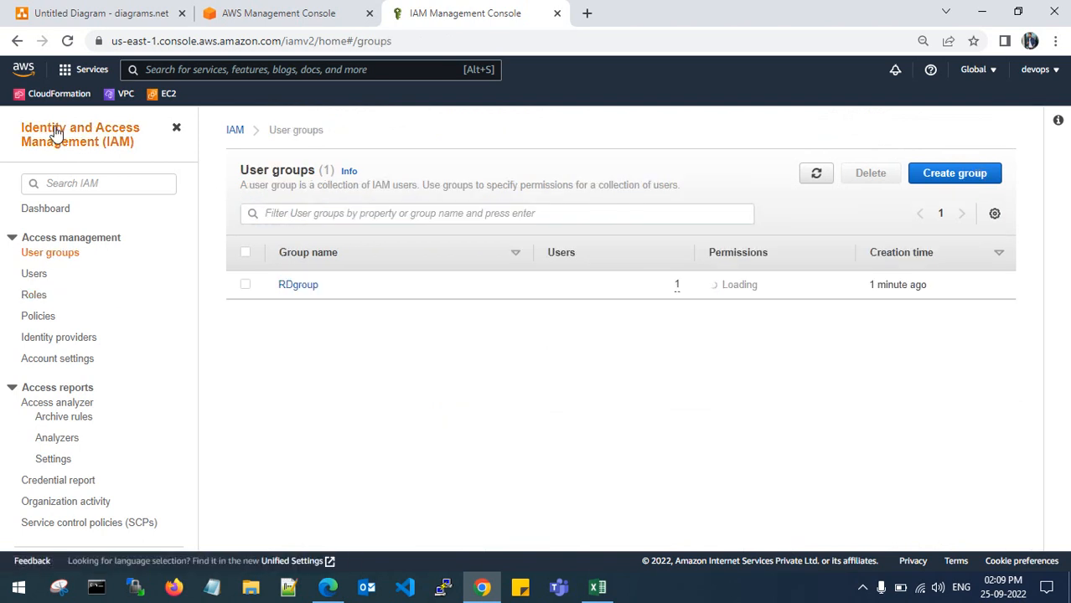
left_click(37, 211)
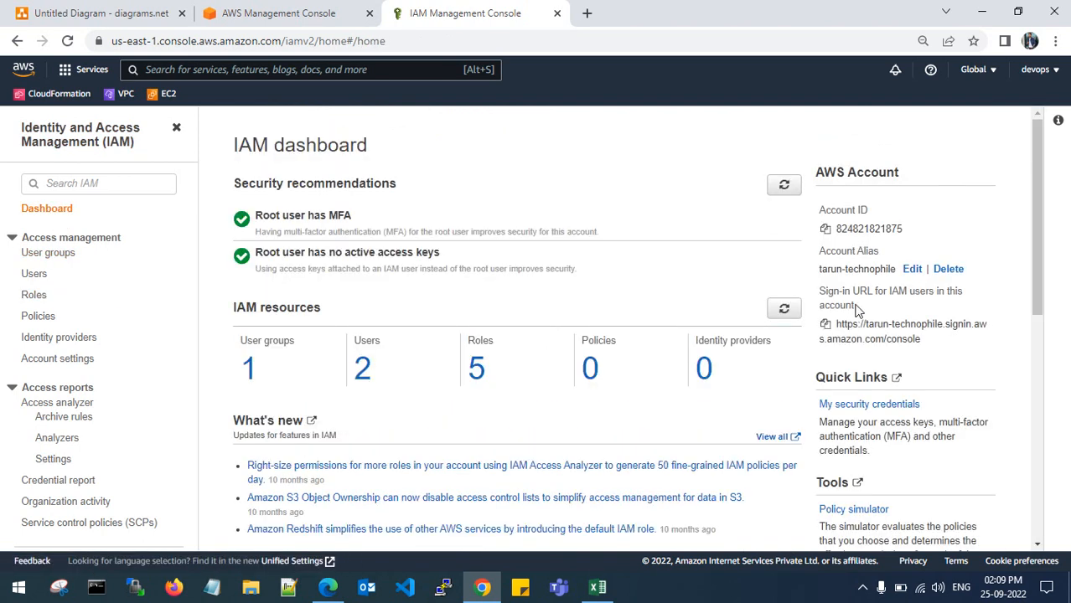
- Delete the account alias from the IAM dashboard and confirm the deletion
left_click(947, 269)
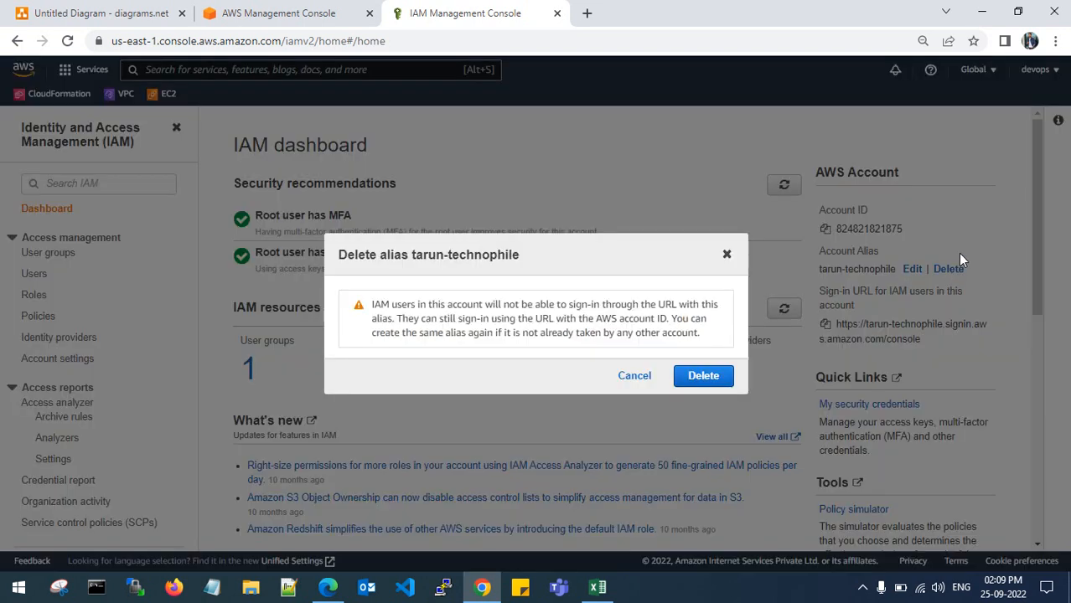
left_click(702, 377)
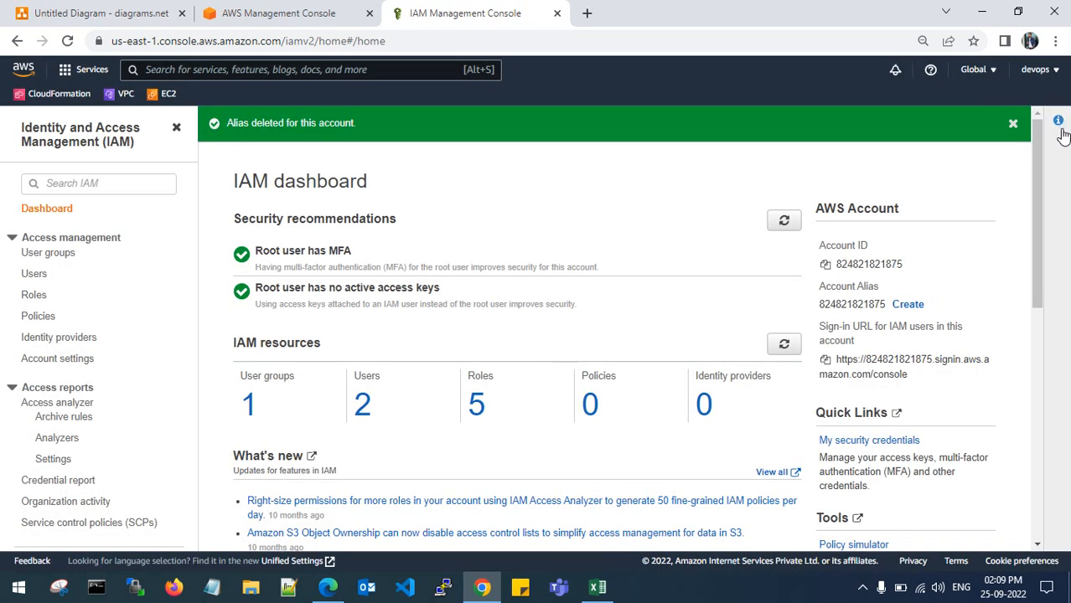
left_click(1017, 124)
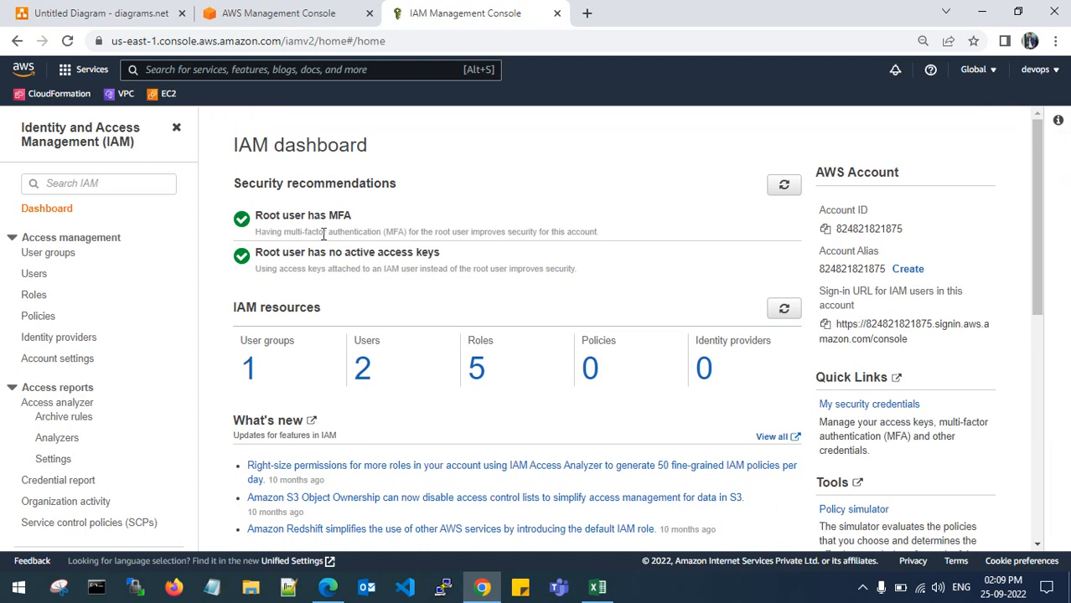
- Select and deselect the word MFA on the dashboard a few times
double_click(339, 215)
left_click(372, 220)
double_click(335, 215)
left_click(363, 216)
double_click(333, 216)
left_click(375, 220)
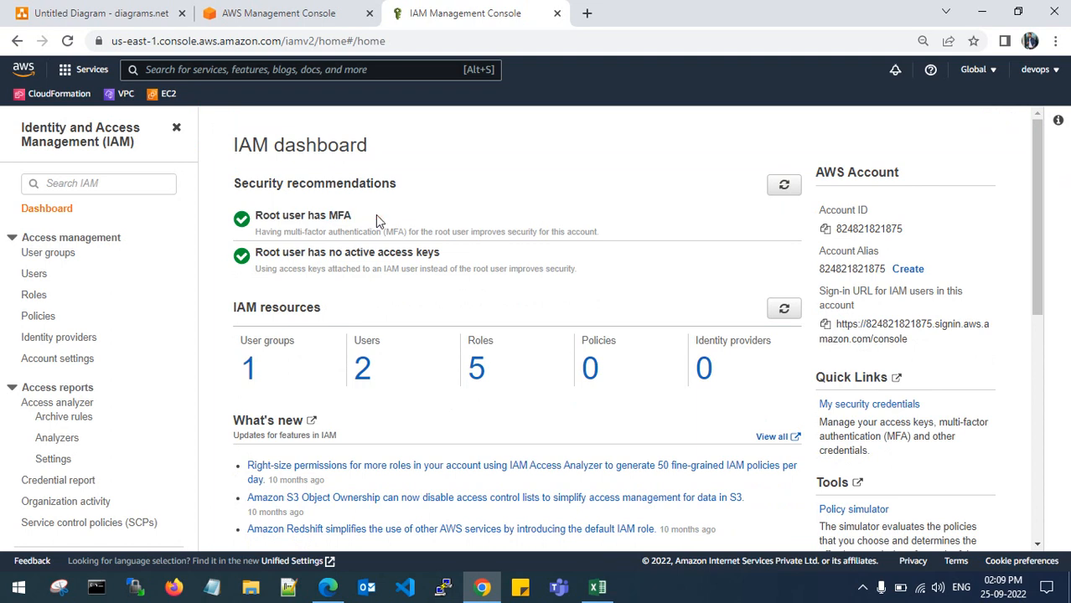